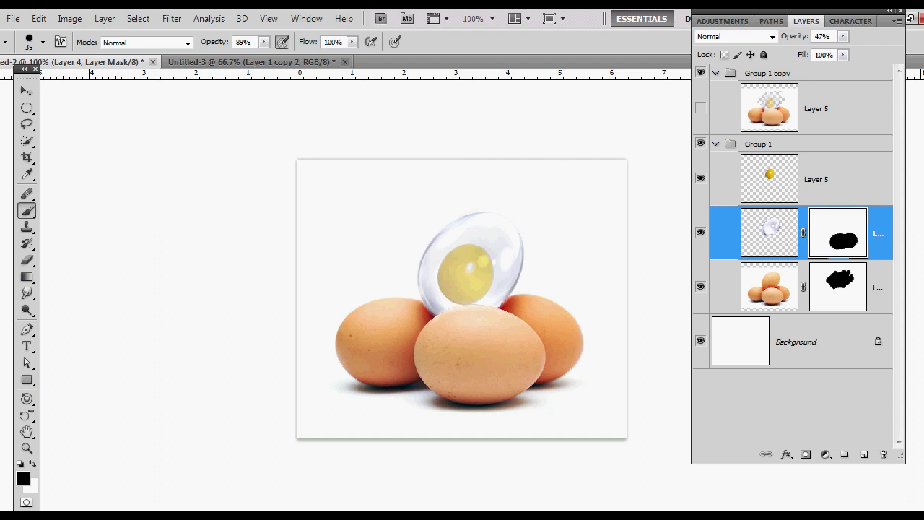
Compare the source images in Untitled-3 with the finished egg composite in Untitled-2.
{"action": "left_click", "coordinate": [226, 63]}
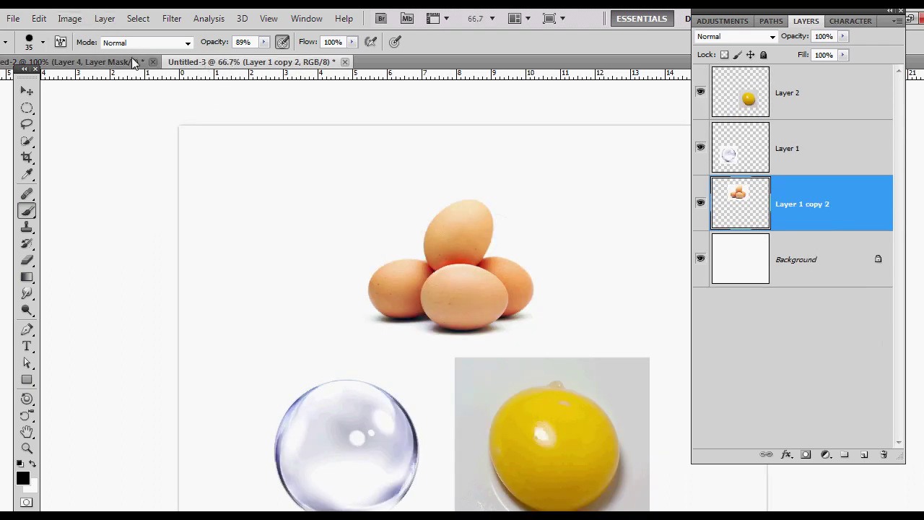
{"action": "scroll", "coordinate": [412, 206], "scroll_direction": "down", "scroll_amount": 1}
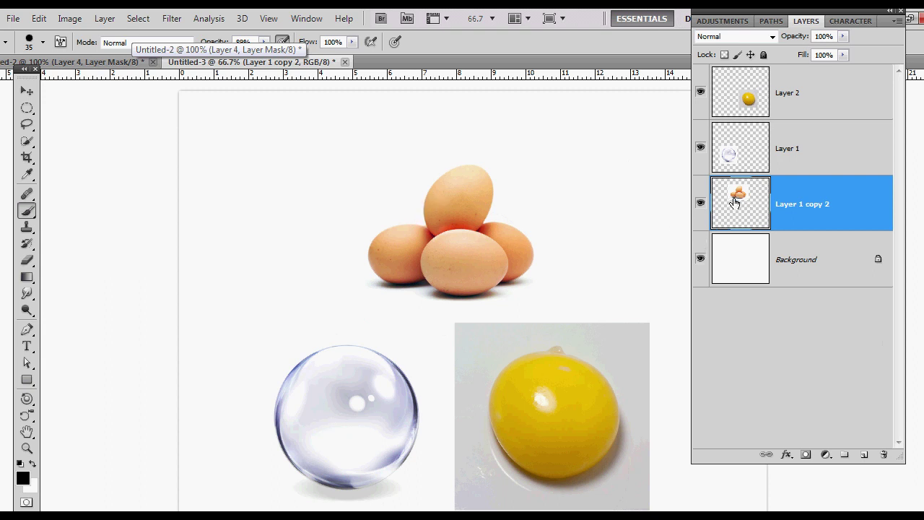
{"action": "left_click", "coordinate": [75, 62]}
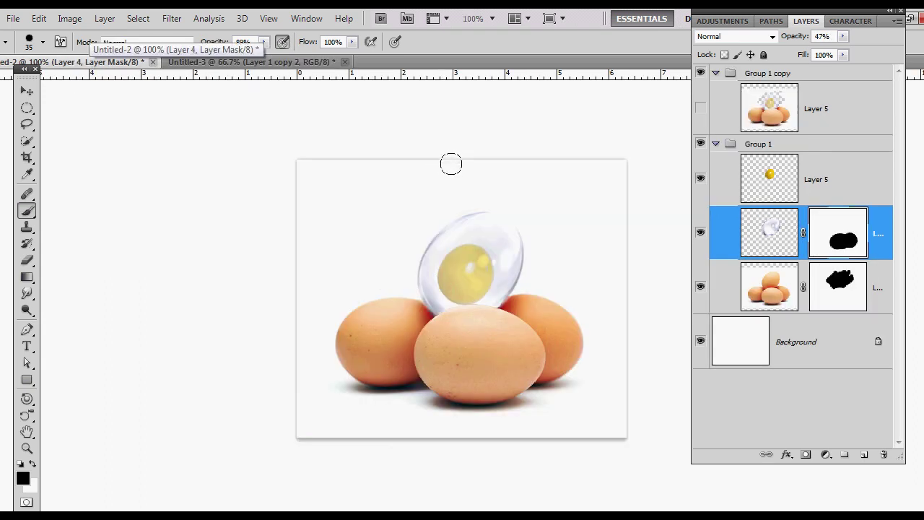
{"action": "left_click", "coordinate": [242, 63]}
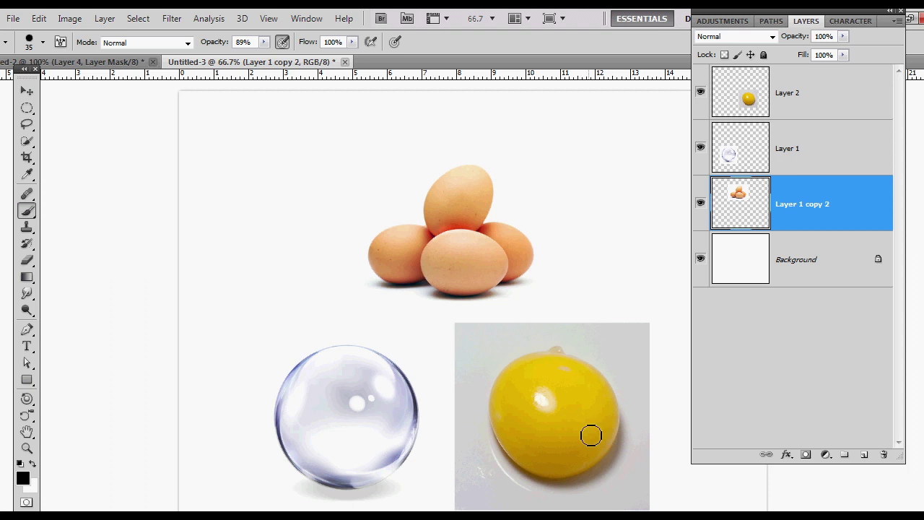
Check the canvas size settings of the Untitled-3 document without changing them.
{"action": "left_click", "coordinate": [69, 19]}
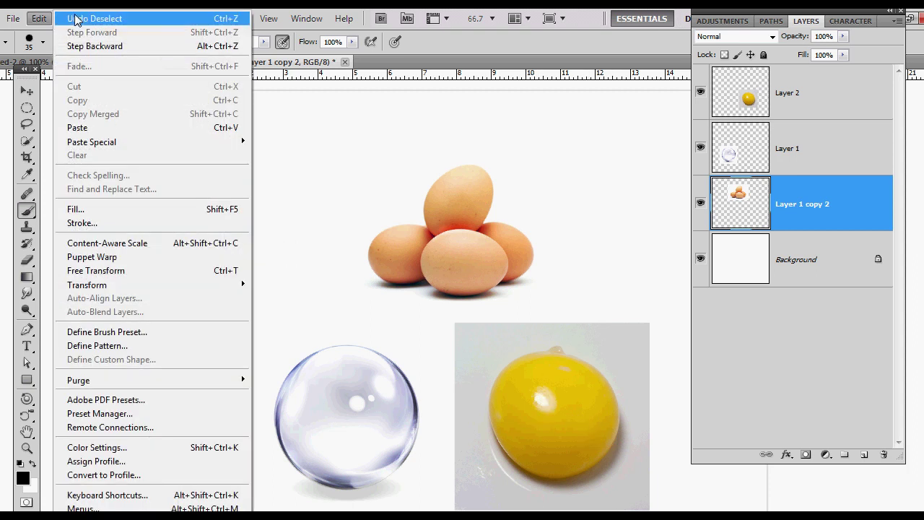
{"action": "left_click", "coordinate": [53, 16]}
{"action": "left_click", "coordinate": [70, 19]}
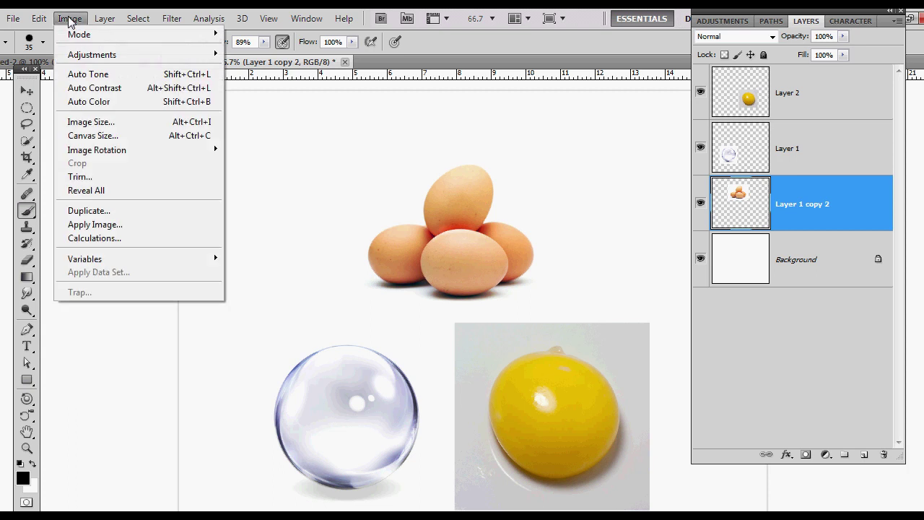
{"action": "left_click", "coordinate": [116, 136]}
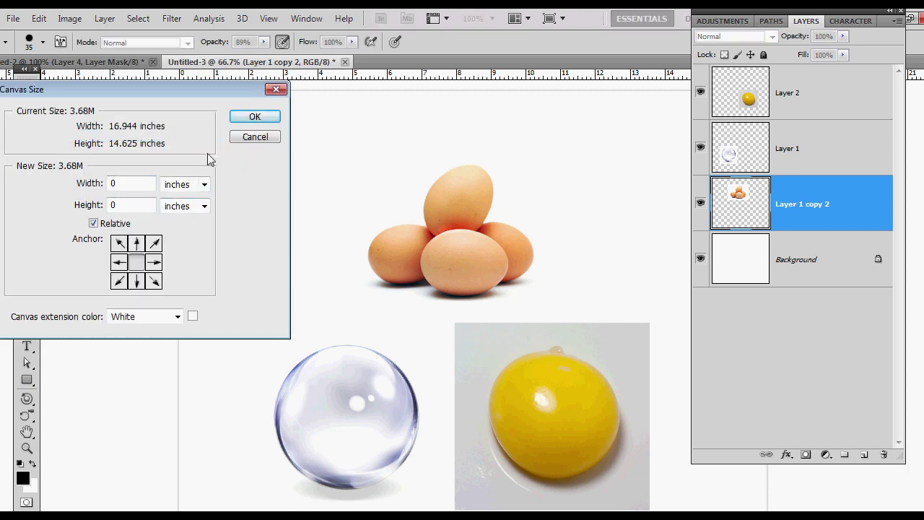
{"action": "left_click", "coordinate": [263, 138]}
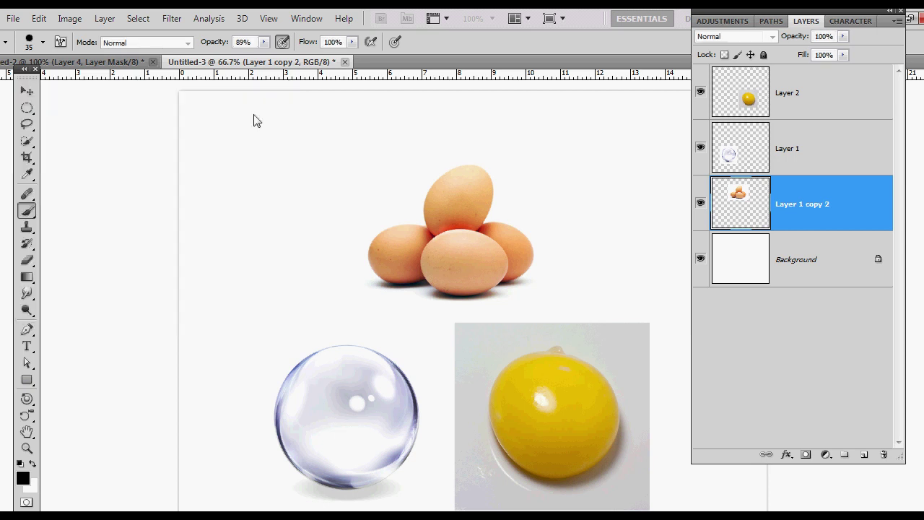
{"action": "left_click", "coordinate": [69, 19]}
{"action": "left_click", "coordinate": [69, 19]}
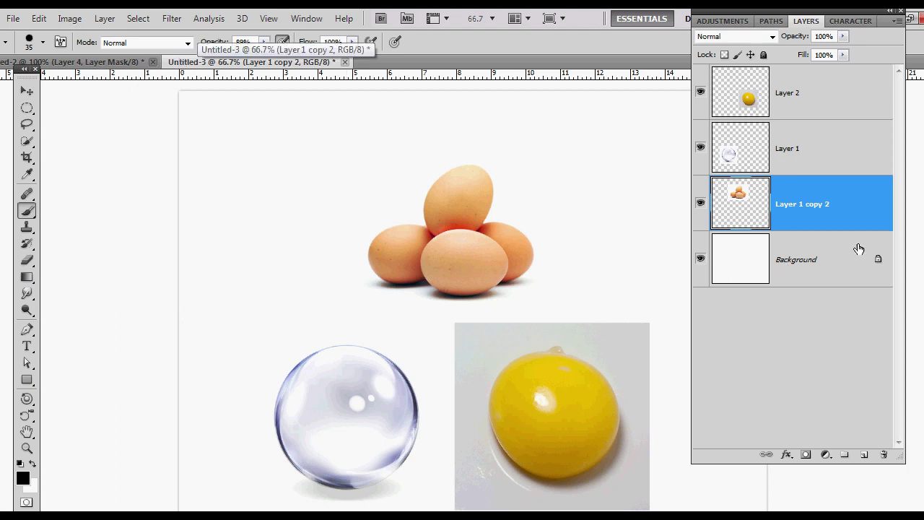
Hide Layer 1 and Layer 2, and select the top egg on Layer 1 copy 2 with the Quick Selection tool.
{"action": "left_click", "coordinate": [700, 149]}
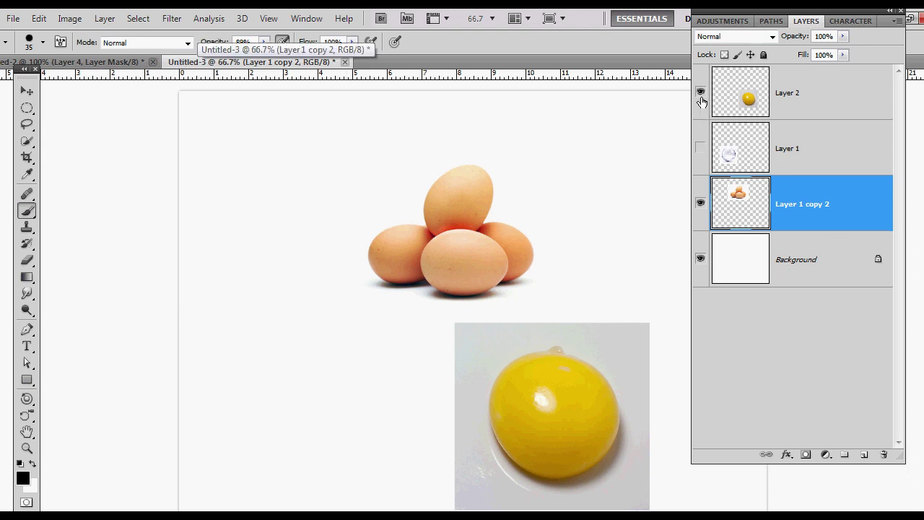
{"action": "left_click", "coordinate": [700, 92]}
{"action": "key", "text": "ctrl+plus"}
{"action": "key", "text": "ctrl+plus"}
{"action": "key", "text": "ctrl+plus"}
{"action": "left_click_drag", "start_coordinate": [608, 223], "coordinate": [487, 289]}
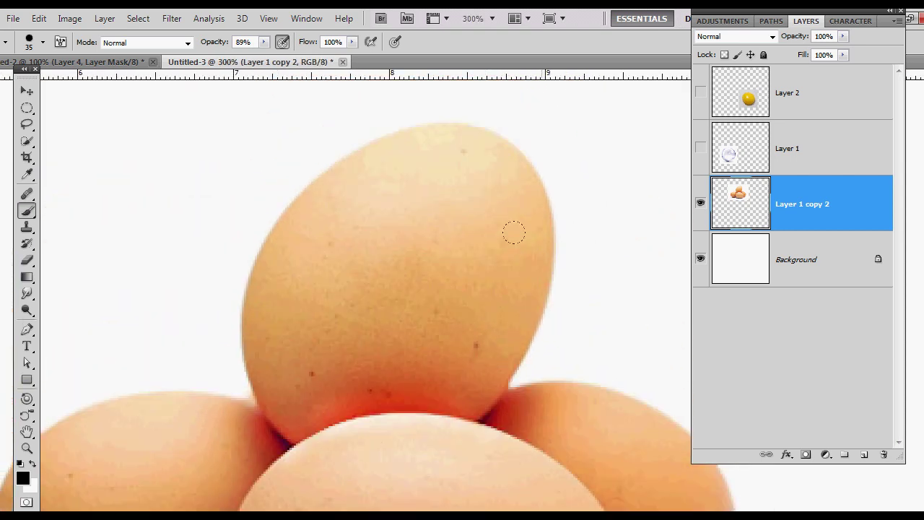
{"action": "left_click", "coordinate": [28, 143]}
{"action": "mouse_move", "coordinate": [336, 284]}
{"action": "left_mouse_down"}
{"action": "mouse_move", "coordinate": [397, 235]}
{"action": "mouse_move", "coordinate": [441, 273]}
{"action": "mouse_move", "coordinate": [494, 275]}
{"action": "mouse_move", "coordinate": [488, 257]}
{"action": "mouse_move", "coordinate": [524, 281]}
{"action": "mouse_move", "coordinate": [538, 277]}
{"action": "mouse_move", "coordinate": [376, 236]}
{"action": "mouse_move", "coordinate": [423, 236]}
{"action": "mouse_move", "coordinate": [288, 250]}
{"action": "mouse_move", "coordinate": [327, 257]}
{"action": "left_mouse_up"}
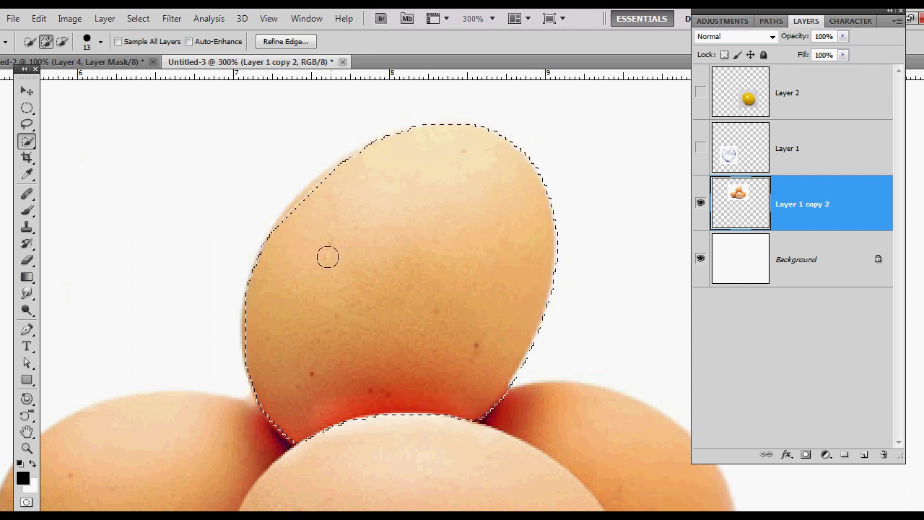
Extend the quick selection slightly beyond the upper and side edges of the top egg.
{"action": "mouse_move", "coordinate": [254, 267]}
{"action": "left_mouse_down"}
{"action": "mouse_move", "coordinate": [296, 205]}
{"action": "mouse_move", "coordinate": [410, 119]}
{"action": "mouse_move", "coordinate": [295, 177]}
{"action": "mouse_move", "coordinate": [474, 118]}
{"action": "mouse_move", "coordinate": [532, 154]}
{"action": "mouse_move", "coordinate": [547, 279]}
{"action": "mouse_move", "coordinate": [513, 354]}
{"action": "mouse_move", "coordinate": [497, 366]}
{"action": "mouse_move", "coordinate": [524, 339]}
{"action": "left_mouse_up"}
{"action": "key", "text": "ctrl+z"}
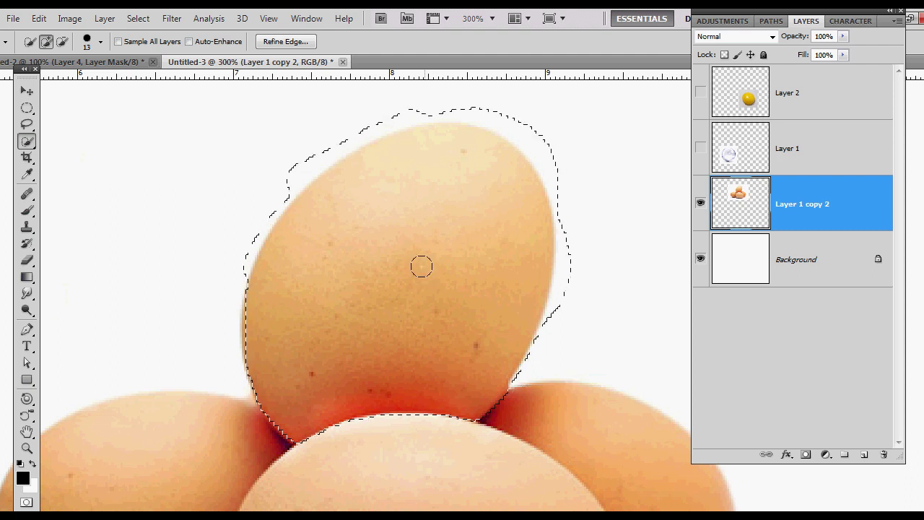
{"action": "mouse_move", "coordinate": [243, 295]}
{"action": "left_mouse_down"}
{"action": "mouse_move", "coordinate": [251, 356]}
{"action": "mouse_move", "coordinate": [239, 288]}
{"action": "left_mouse_up"}
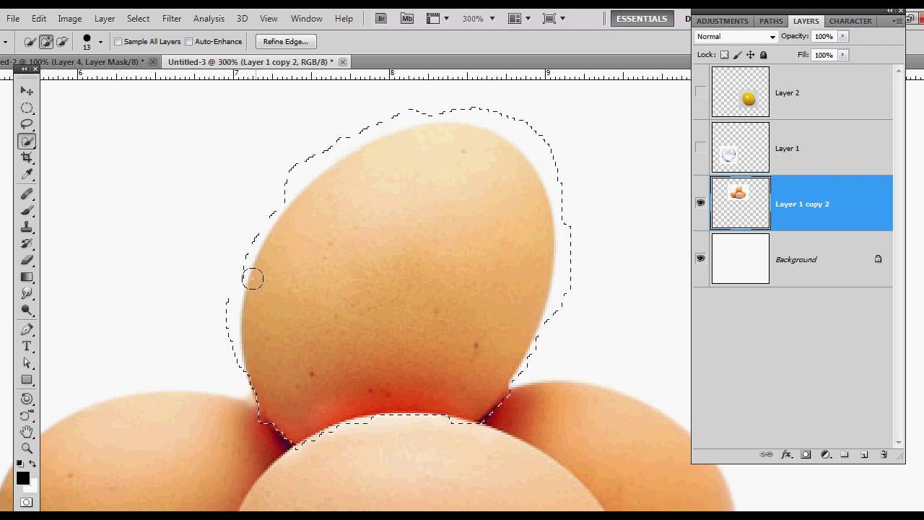
Refine the selection in Quick Mask mode by painting black along the upper edge of the front egg.
{"action": "key", "text": "q"}
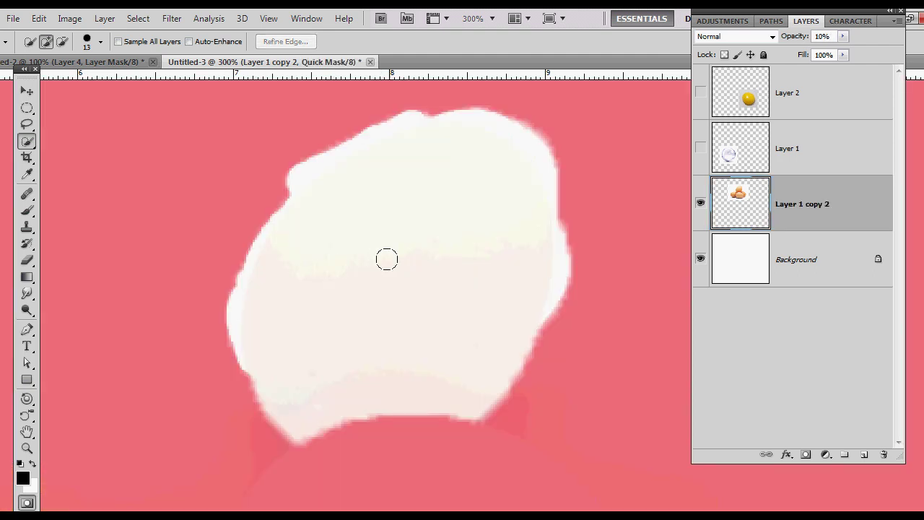
{"action": "key", "text": "0"}
{"action": "scroll", "coordinate": [489, 264], "scroll_direction": "down", "scroll_amount": 4}
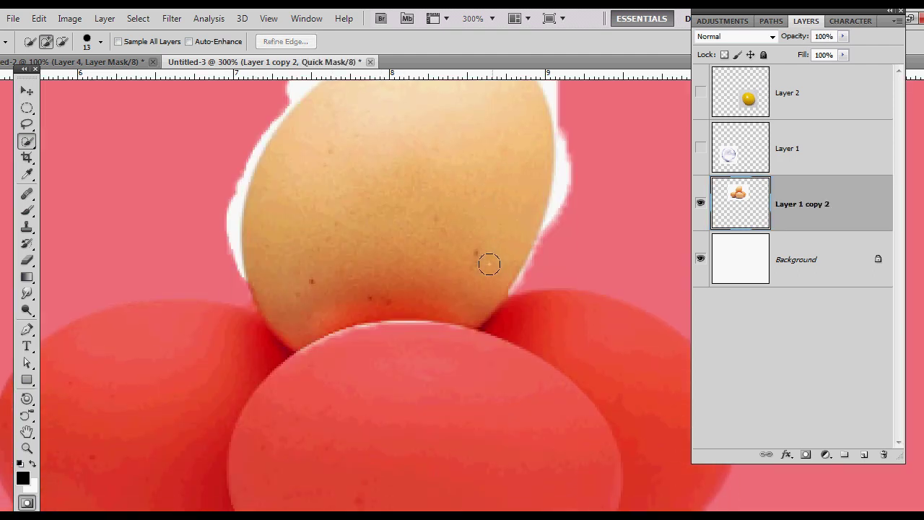
{"action": "key", "text": "b"}
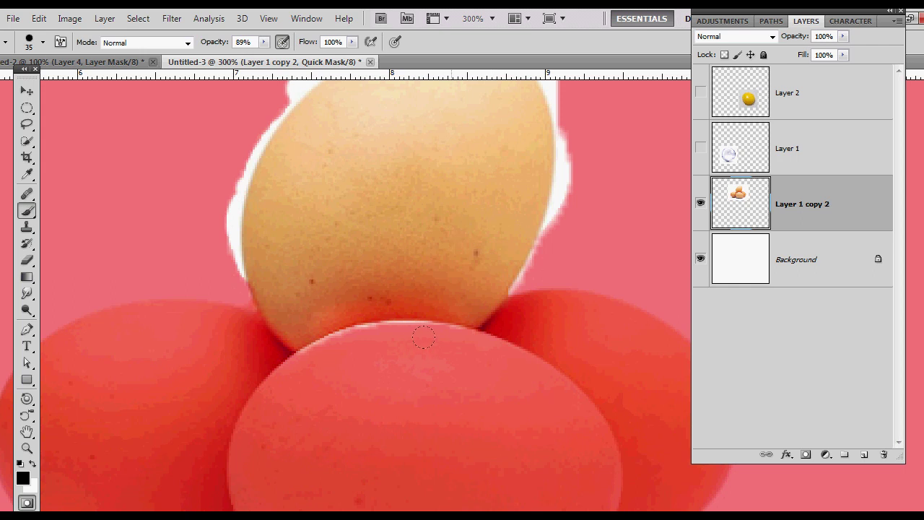
{"action": "mouse_move", "coordinate": [424, 335]}
{"action": "left_mouse_down"}
{"action": "mouse_move", "coordinate": [407, 327]}
{"action": "mouse_move", "coordinate": [337, 334]}
{"action": "left_mouse_up"}
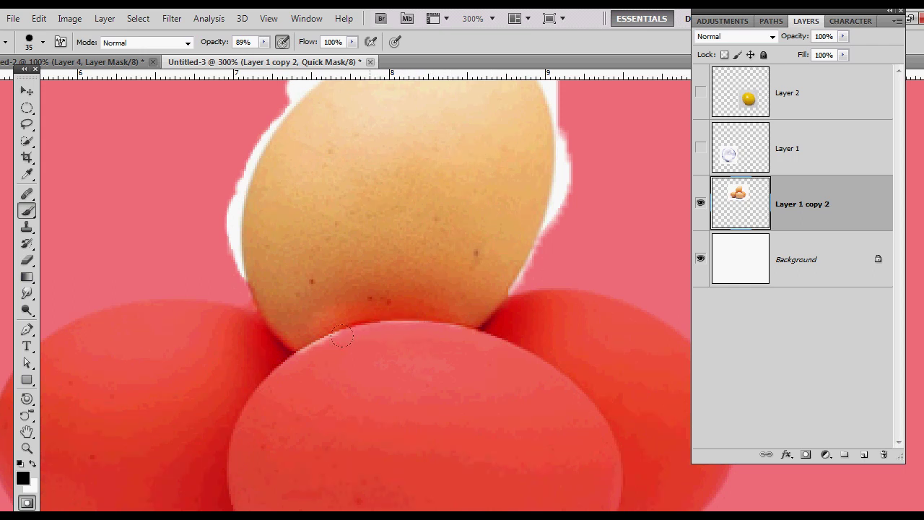
{"action": "key", "text": "ctrl+z"}
{"action": "left_click_drag", "start_coordinate": [325, 336], "coordinate": [300, 353]}
{"action": "key", "text": "q"}
Invert the selection and add a layer mask to Layer 1 copy 2 that hides the top egg.
{"action": "scroll", "coordinate": [398, 373], "scroll_direction": "up", "scroll_amount": 3}
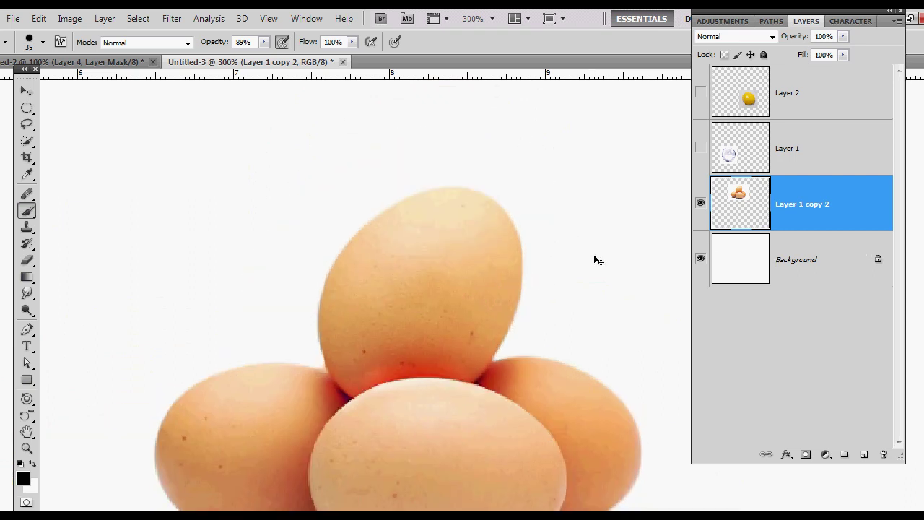
{"action": "key", "text": "ctrl+minus"}
{"action": "key", "text": "ctrl+minus"}
{"action": "key", "text": "ctrl+minus"}
{"action": "key", "text": "ctrl+minus"}
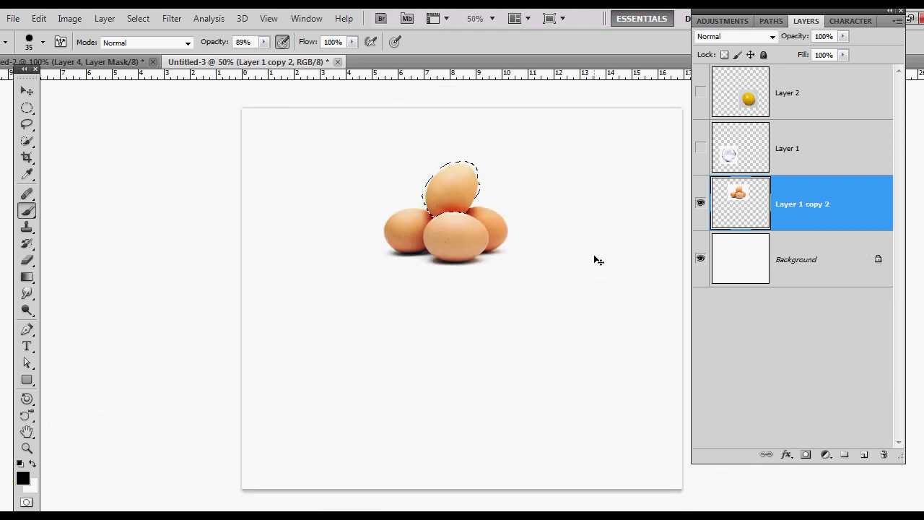
{"action": "key", "text": "ctrl+shift+i"}
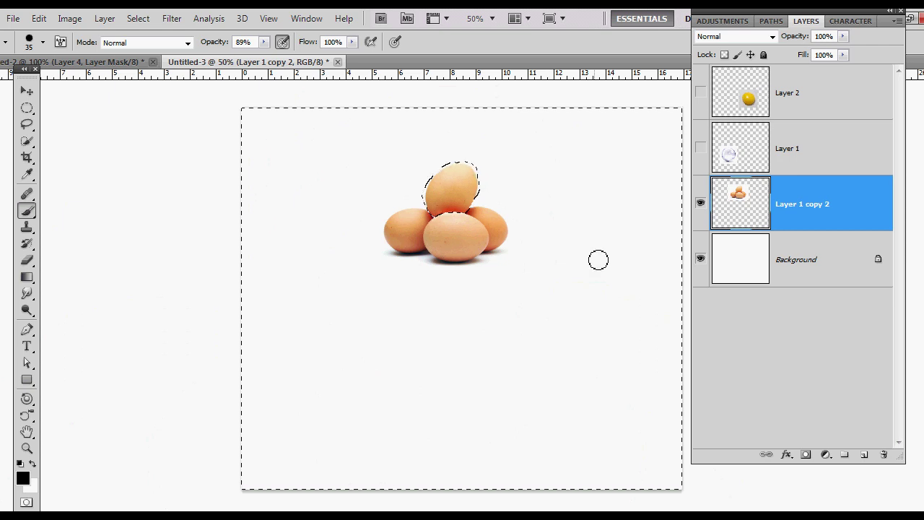
{"action": "left_click", "coordinate": [806, 454]}
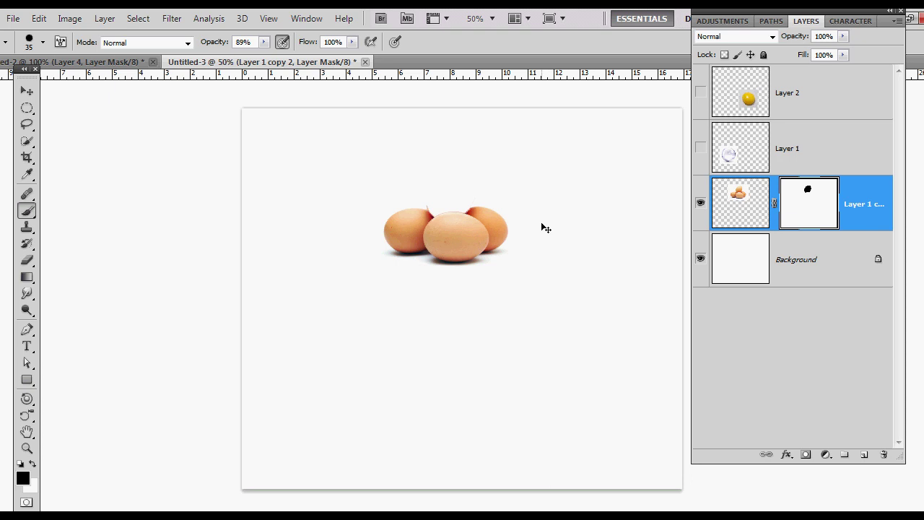
Paint black on the layer mask to clean up the leftover edges where the top egg was removed.
{"action": "key", "text": "ctrl+alt+0"}
{"action": "scroll", "coordinate": [541, 223], "scroll_direction": "down", "scroll_amount": 3}
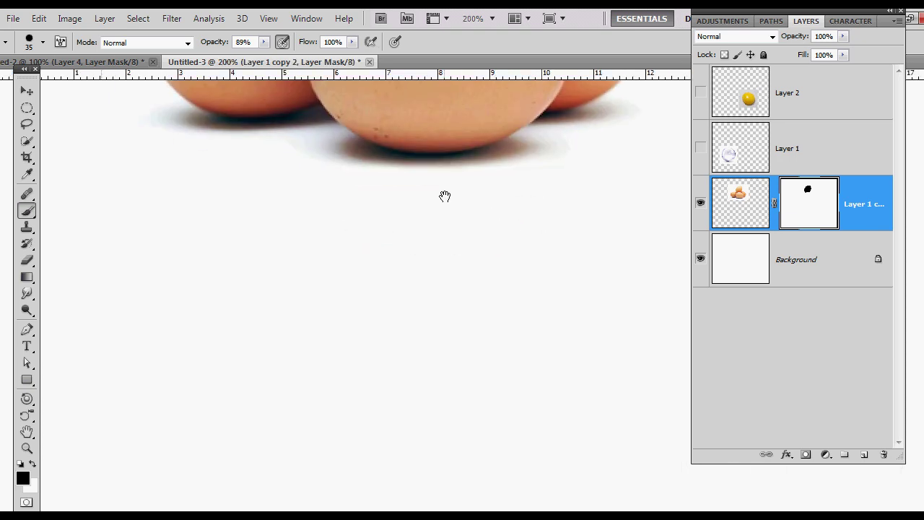
{"action": "key", "text": "ctrl+plus"}
{"action": "left_click_drag", "start_coordinate": [397, 258], "coordinate": [458, 383]}
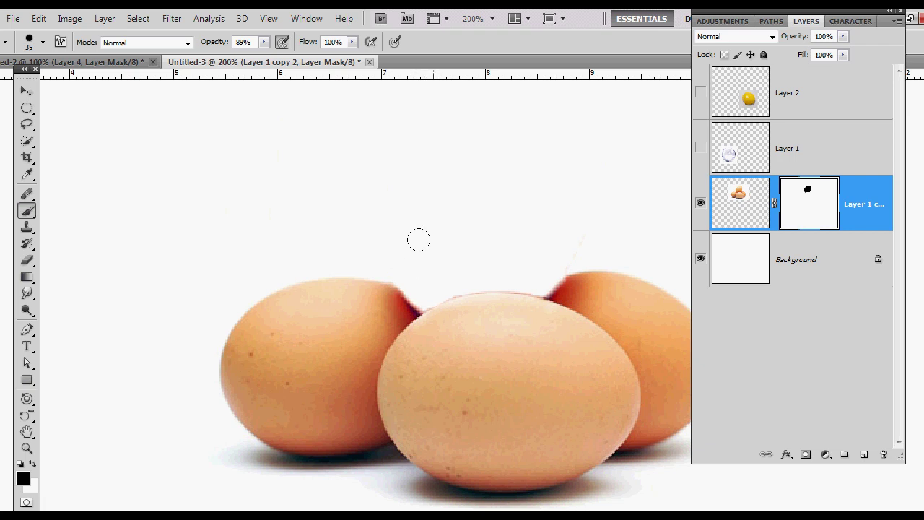
{"action": "left_click_drag", "start_coordinate": [413, 278], "coordinate": [417, 290]}
{"action": "scroll", "coordinate": [458, 180], "scroll_direction": "up", "scroll_amount": 2}
{"action": "scroll", "coordinate": [408, 233], "scroll_direction": "up", "scroll_amount": 1}
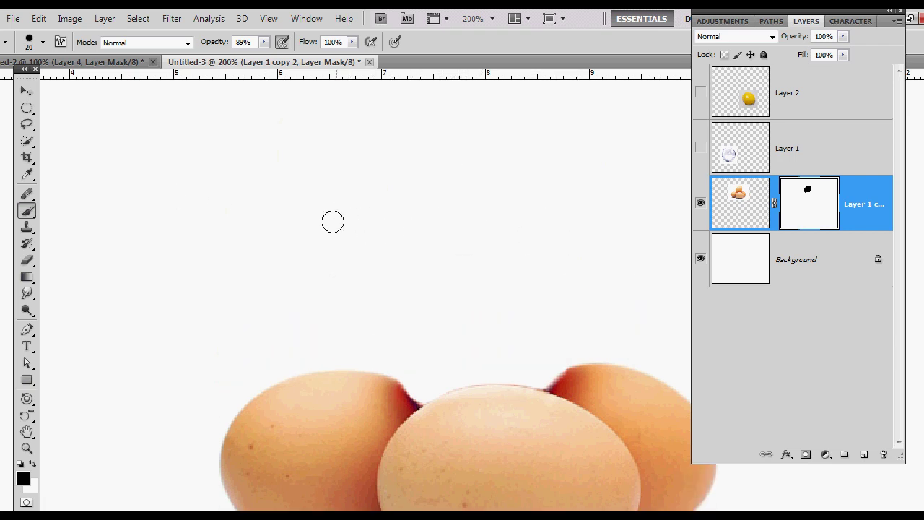
Add a new layer above Layer 1 copy 2 and move the egg layer's mask onto it.
{"action": "left_click", "coordinate": [864, 454]}
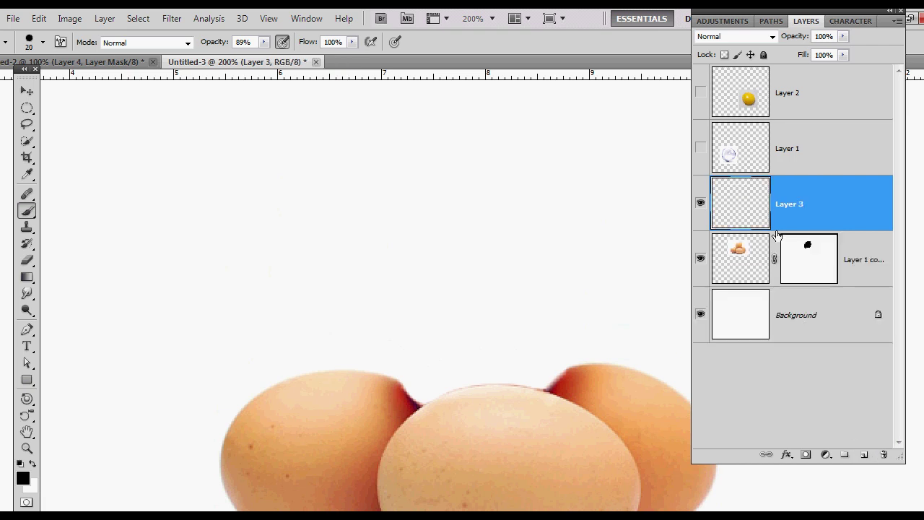
{"action": "left_click_drag", "start_coordinate": [820, 266], "coordinate": [815, 220]}
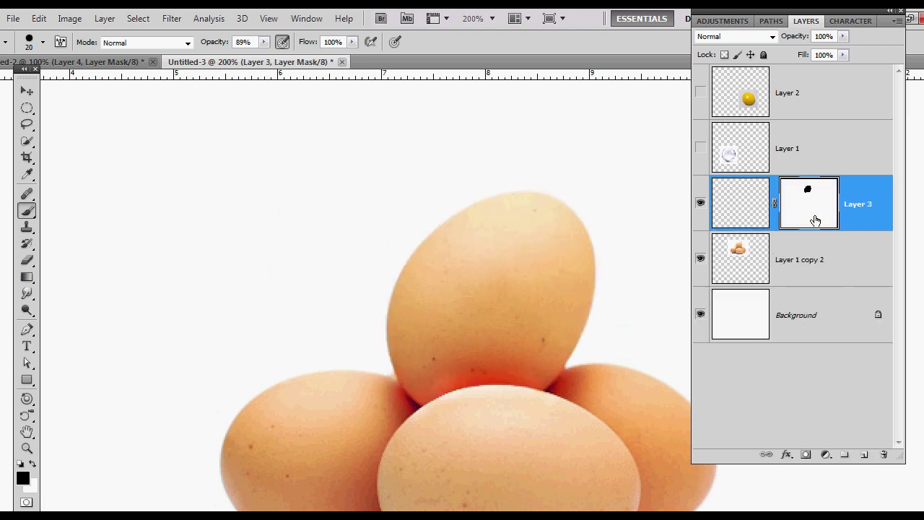
Show Layer 1 and move its glass ball up over the group of eggs.
{"action": "left_click", "coordinate": [746, 162]}
{"action": "left_click", "coordinate": [698, 149]}
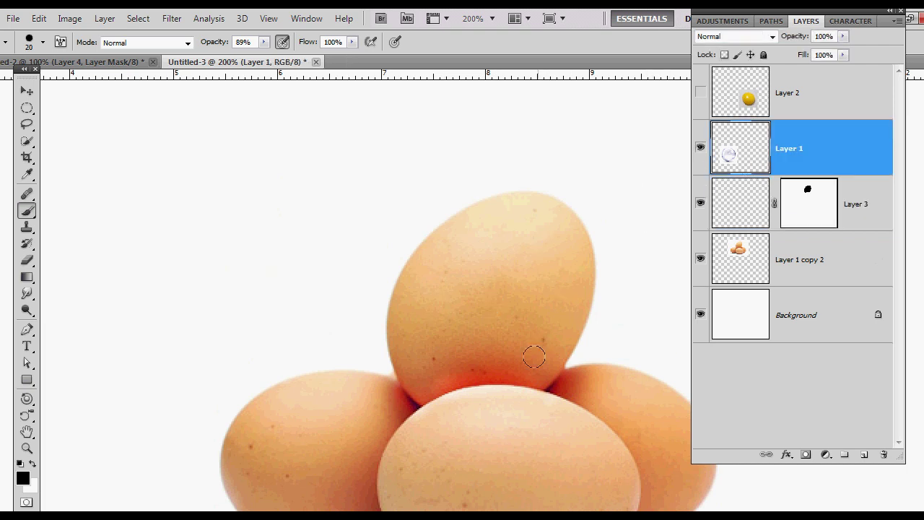
{"action": "scroll", "coordinate": [534, 356], "scroll_direction": "down", "scroll_amount": 3}
{"action": "key", "text": "v"}
{"action": "scroll", "coordinate": [275, 437], "scroll_direction": "down", "scroll_amount": 4}
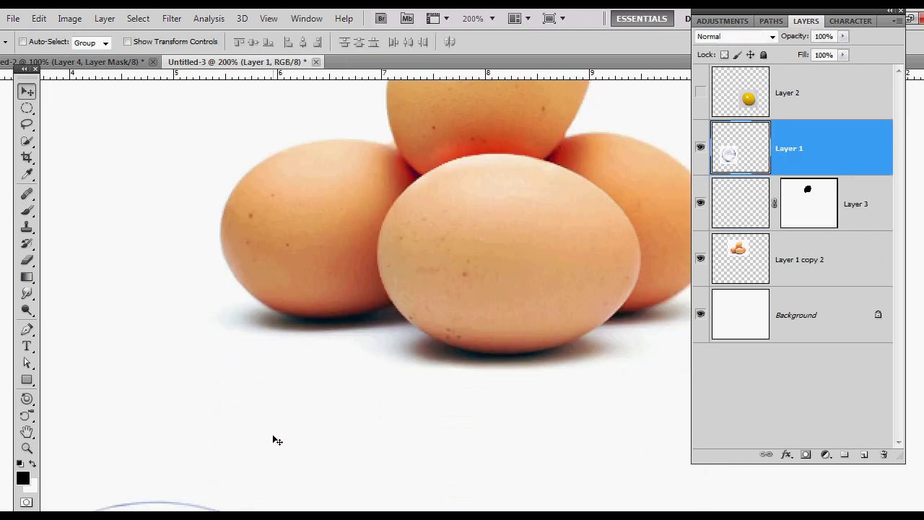
{"action": "scroll", "coordinate": [456, 200], "scroll_direction": "down", "scroll_amount": 4}
{"action": "scroll", "coordinate": [389, 375], "scroll_direction": "down", "scroll_amount": 4}
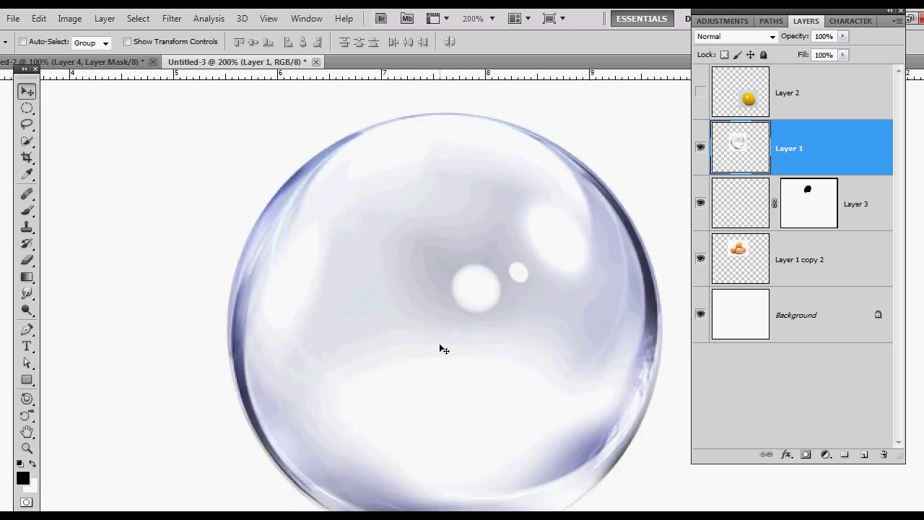
{"action": "scroll", "coordinate": [435, 332], "scroll_direction": "up", "scroll_amount": 1}
{"action": "scroll", "coordinate": [434, 342], "scroll_direction": "down", "scroll_amount": 3}
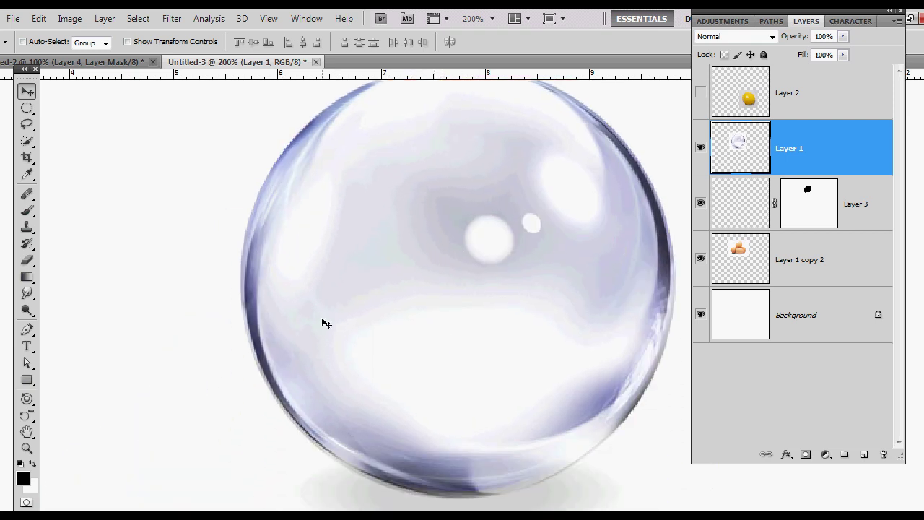
{"action": "scroll", "coordinate": [537, 395], "scroll_direction": "up", "scroll_amount": 1}
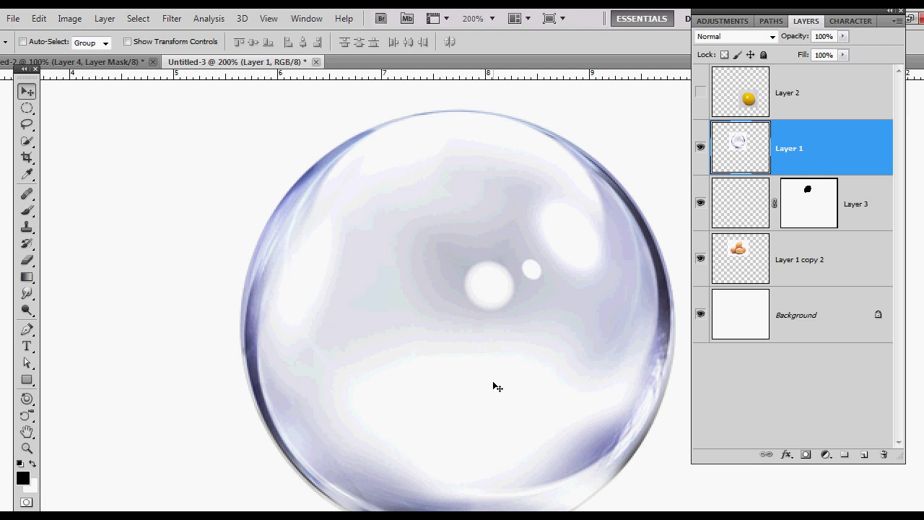
Select the white area surrounding the glass ball on Layer 1 with the Magic Wand at a tolerance of 10.
{"action": "key", "text": "ctrl+minus"}
{"action": "key", "text": "ctrl+minus"}
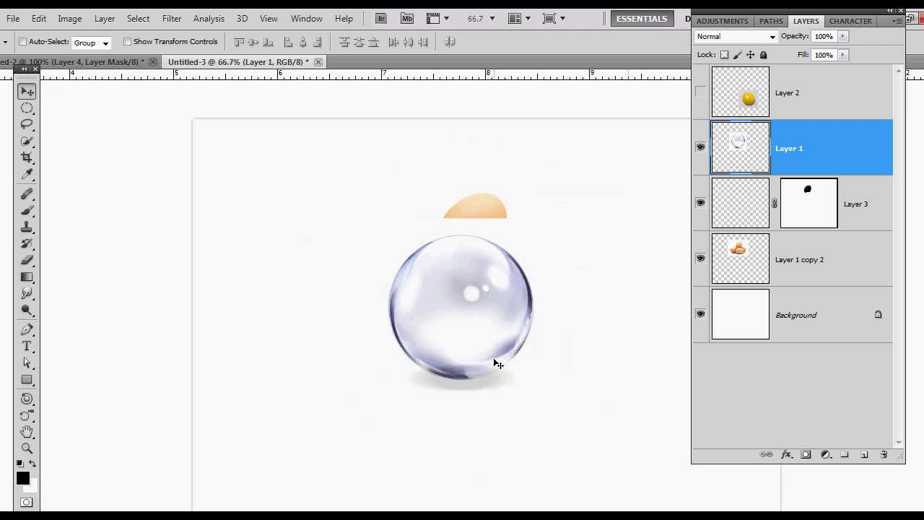
{"action": "left_click", "coordinate": [27, 141]}
{"action": "left_click", "coordinate": [59, 154]}
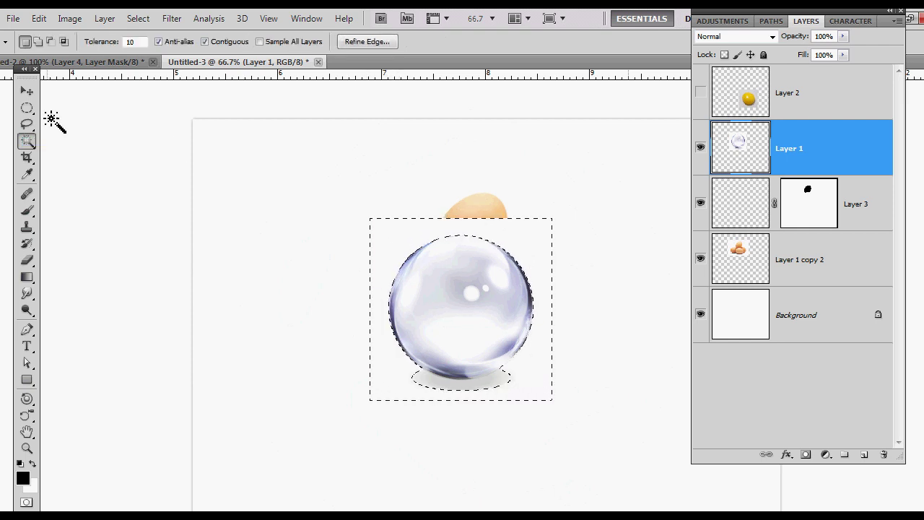
{"action": "left_click", "coordinate": [26, 108]}
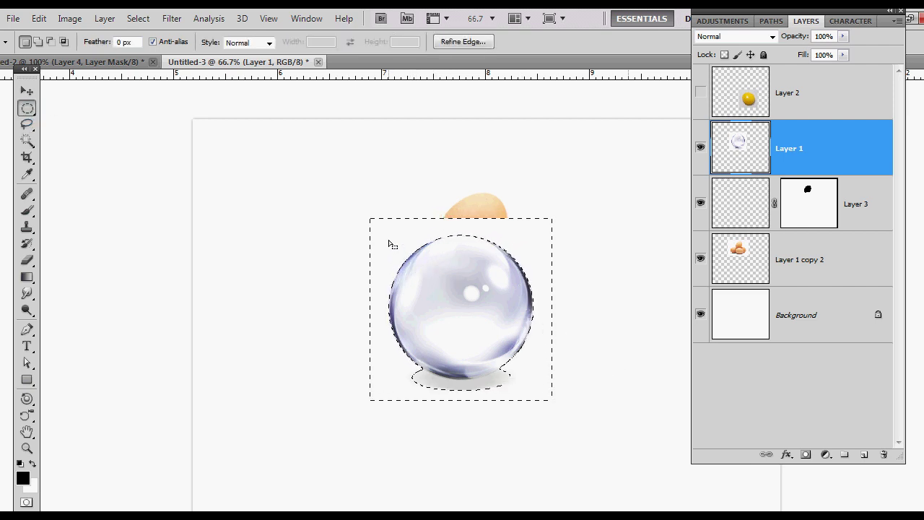
{"action": "key", "text": "shift"}
{"action": "key", "text": "alt"}
{"action": "left_click_drag", "start_coordinate": [525, 363], "coordinate": [388, 239]}
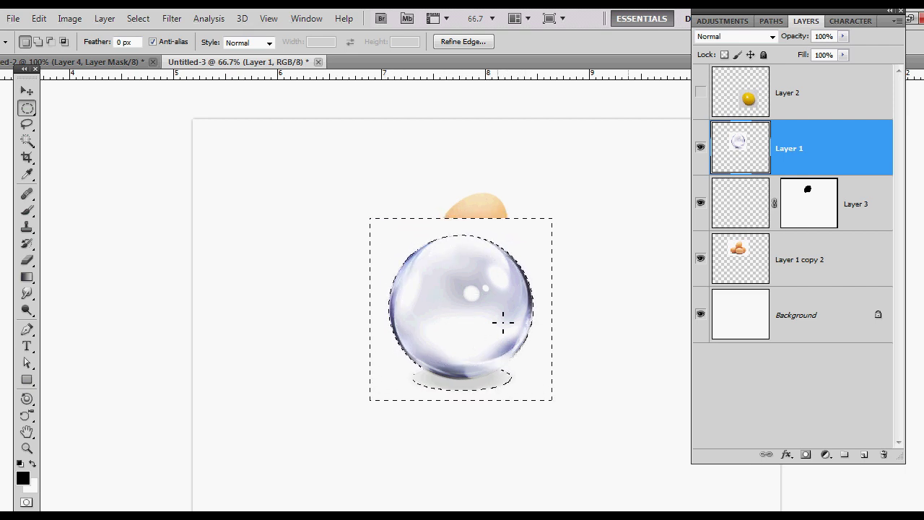
Enter Quick Mask mode and paint white over the right end of the glass ball's shadow with a 40 px brush.
{"action": "key", "text": "q"}
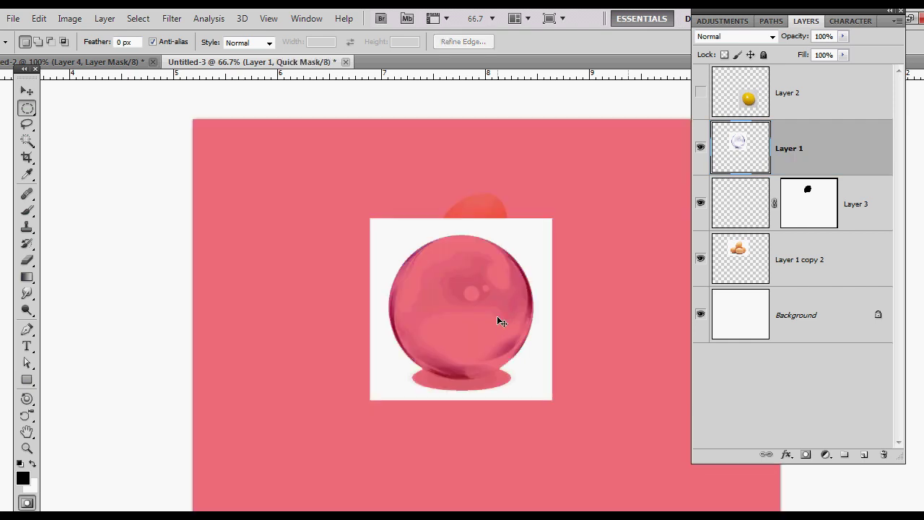
{"action": "key", "text": "ctrl+minus"}
{"action": "key", "text": "ctrl+plus"}
{"action": "key", "text": "ctrl+plus"}
{"action": "key", "text": "ctrl+plus"}
{"action": "key", "text": "ctrl+plus"}
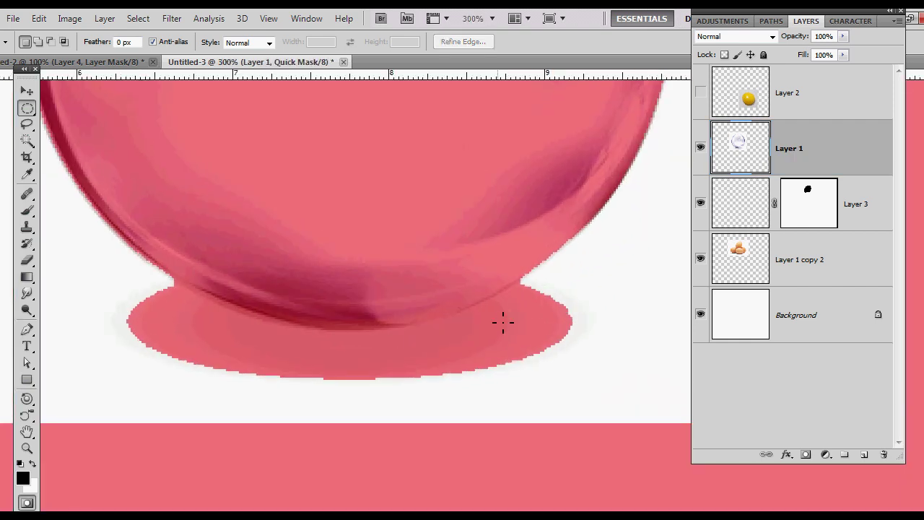
{"action": "key", "text": "b"}
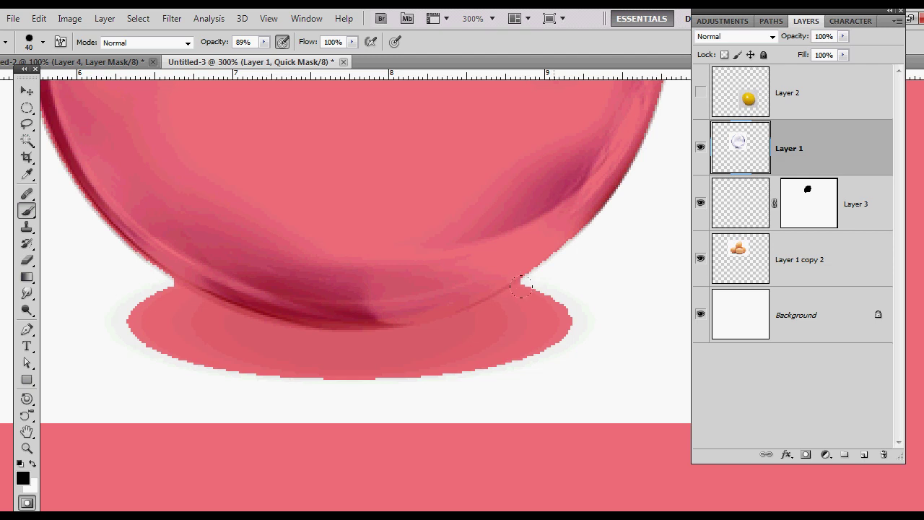
{"action": "left_click_drag", "start_coordinate": [521, 286], "coordinate": [503, 301]}
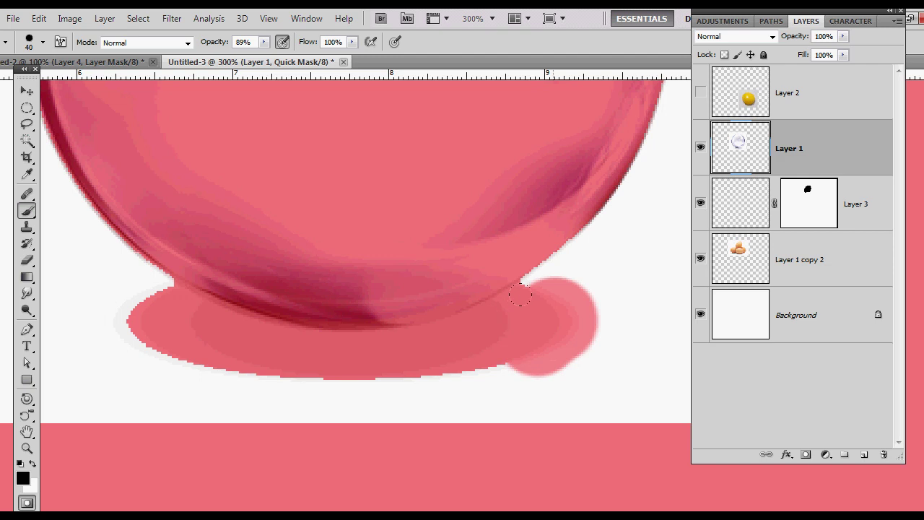
{"action": "key", "text": "ctrl+z"}
{"action": "key", "text": "x"}
{"action": "mouse_move", "coordinate": [520, 296]}
{"action": "left_mouse_down"}
{"action": "mouse_move", "coordinate": [549, 318]}
{"action": "mouse_move", "coordinate": [509, 339]}
{"action": "mouse_move", "coordinate": [503, 307]}
{"action": "left_mouse_up"}
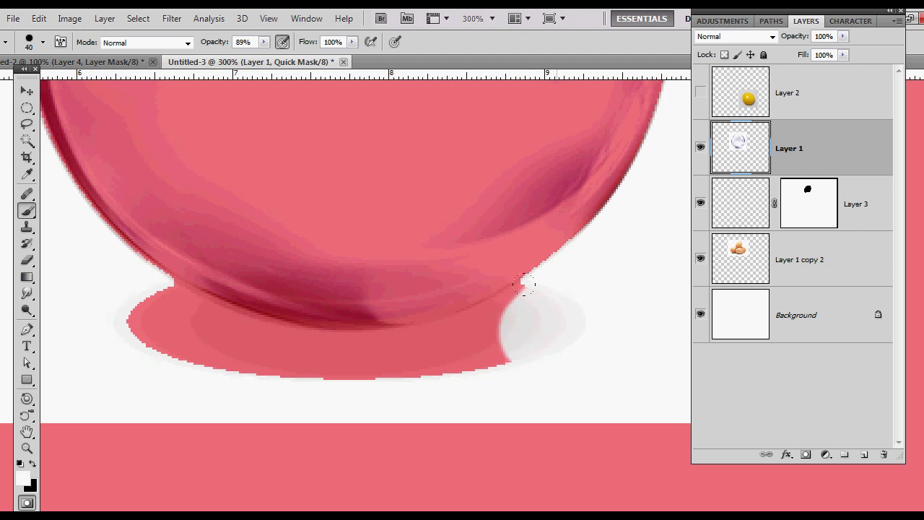
Set the brush opacity to 100% and paint white over the rest of the shadow, following the ball's lower edge.
{"action": "left_click", "coordinate": [264, 42]}
{"action": "left_click_drag", "start_coordinate": [265, 58], "coordinate": [278, 64]}
{"action": "mouse_move", "coordinate": [502, 332]}
{"action": "left_mouse_down"}
{"action": "mouse_move", "coordinate": [505, 291]}
{"action": "mouse_move", "coordinate": [501, 325]}
{"action": "mouse_move", "coordinate": [478, 302]}
{"action": "mouse_move", "coordinate": [445, 329]}
{"action": "mouse_move", "coordinate": [398, 339]}
{"action": "left_mouse_up"}
{"action": "mouse_move", "coordinate": [116, 288]}
{"action": "left_mouse_down"}
{"action": "mouse_move", "coordinate": [151, 310]}
{"action": "mouse_move", "coordinate": [146, 298]}
{"action": "mouse_move", "coordinate": [223, 329]}
{"action": "mouse_move", "coordinate": [322, 344]}
{"action": "mouse_move", "coordinate": [432, 333]}
{"action": "mouse_move", "coordinate": [490, 299]}
{"action": "left_mouse_up"}
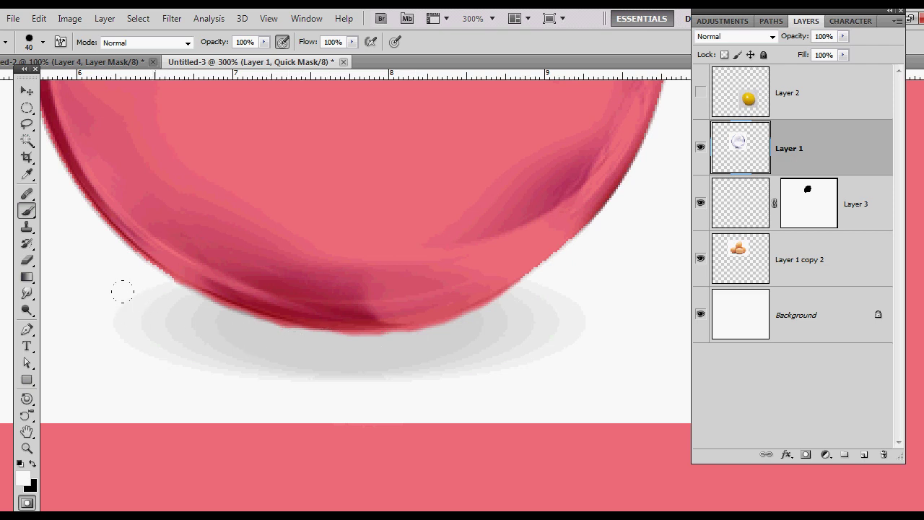
{"action": "left_click_drag", "start_coordinate": [187, 320], "coordinate": [232, 330]}
{"action": "left_click_drag", "start_coordinate": [302, 344], "coordinate": [395, 344]}
Enlarge the brush and paint white over the whole canvas outside the ball so only the ball stays masked.
{"action": "key", "text": "ctrl+1"}
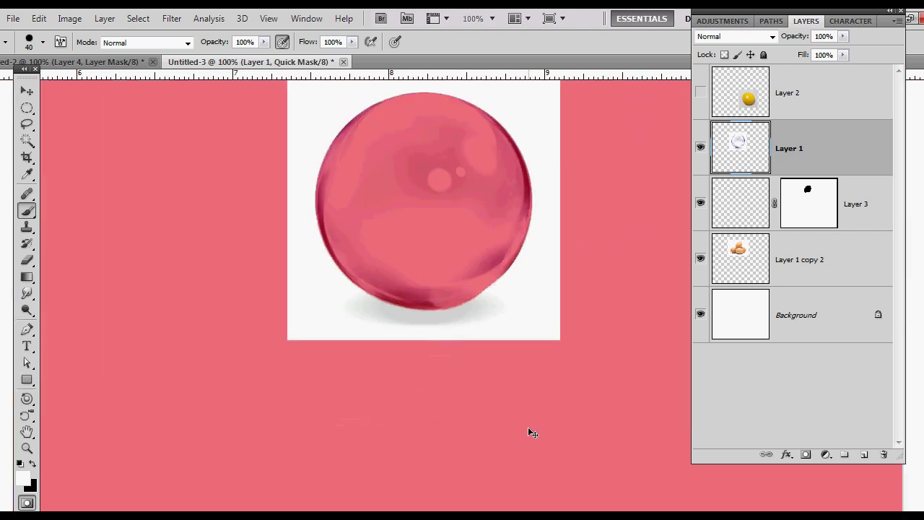
{"action": "key", "text": "ctrl+minus"}
{"action": "key", "text": "ctrl+minus"}
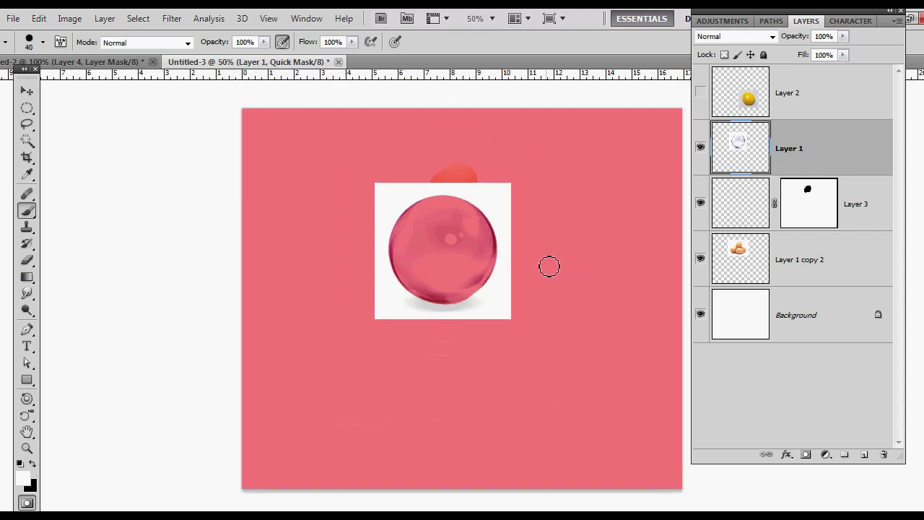
{"action": "key", "text": "period"}
{"action": "left_click", "coordinate": [603, 224]}
{"action": "mouse_move", "coordinate": [607, 224]}
{"action": "left_mouse_down"}
{"action": "mouse_move", "coordinate": [618, 404]}
{"action": "mouse_move", "coordinate": [519, 433]}
{"action": "mouse_move", "coordinate": [354, 321]}
{"action": "mouse_move", "coordinate": [164, 306]}
{"action": "mouse_move", "coordinate": [173, 122]}
{"action": "mouse_move", "coordinate": [181, 130]}
{"action": "left_mouse_up"}
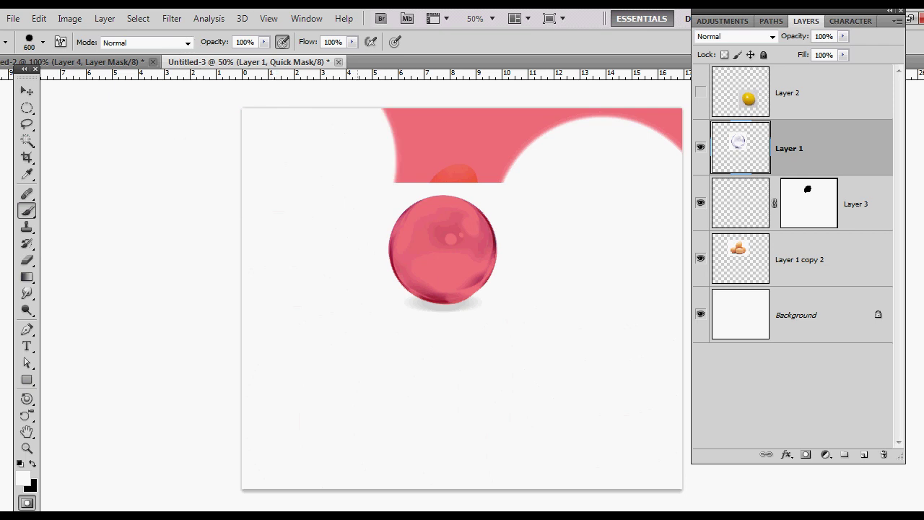
{"action": "left_click_drag", "start_coordinate": [311, 144], "coordinate": [635, 130]}
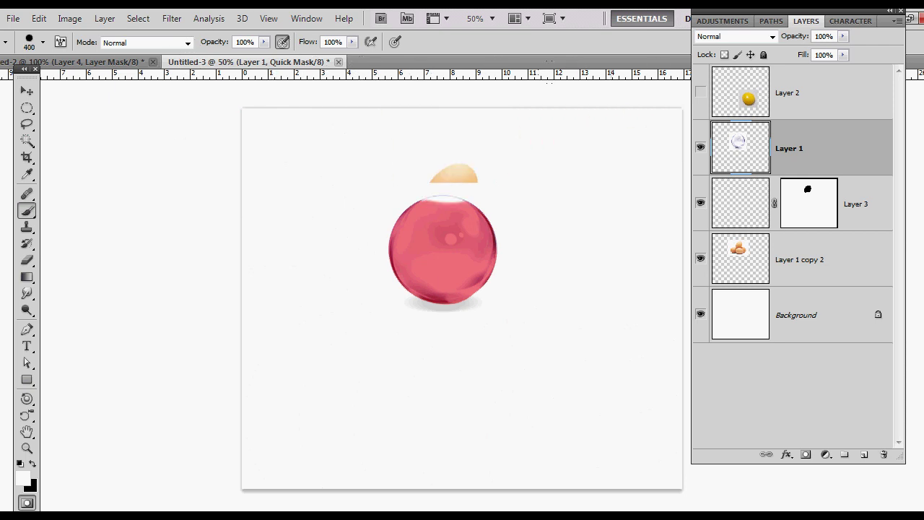
{"action": "key", "text": "ctrl+z"}
{"action": "mouse_move", "coordinate": [650, 93]}
{"action": "left_mouse_down"}
{"action": "mouse_move", "coordinate": [457, 99]}
{"action": "mouse_move", "coordinate": [408, 155]}
{"action": "left_mouse_up"}
Exit Quick Mask, invert the selection, copy the ball onto a new layer without its background, and hide Layer 1.
{"action": "key", "text": "q"}
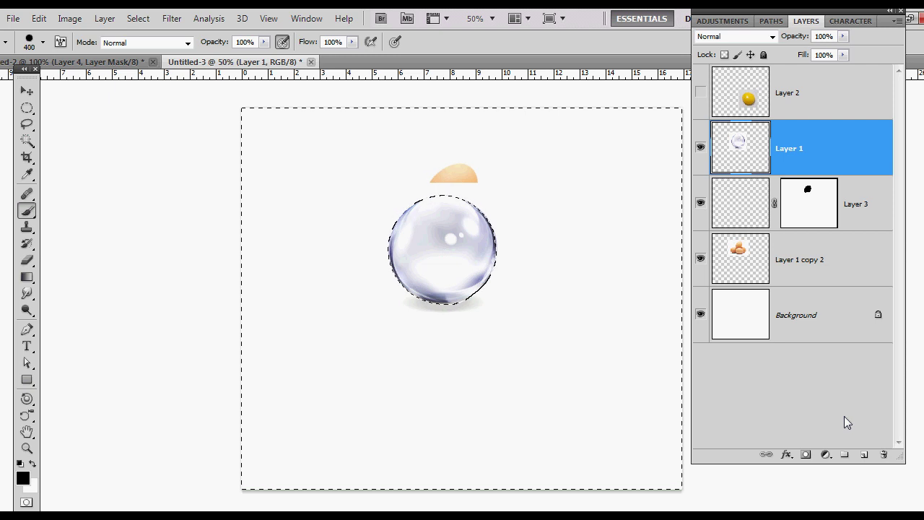
{"action": "key", "text": "ctrl+shift+i"}
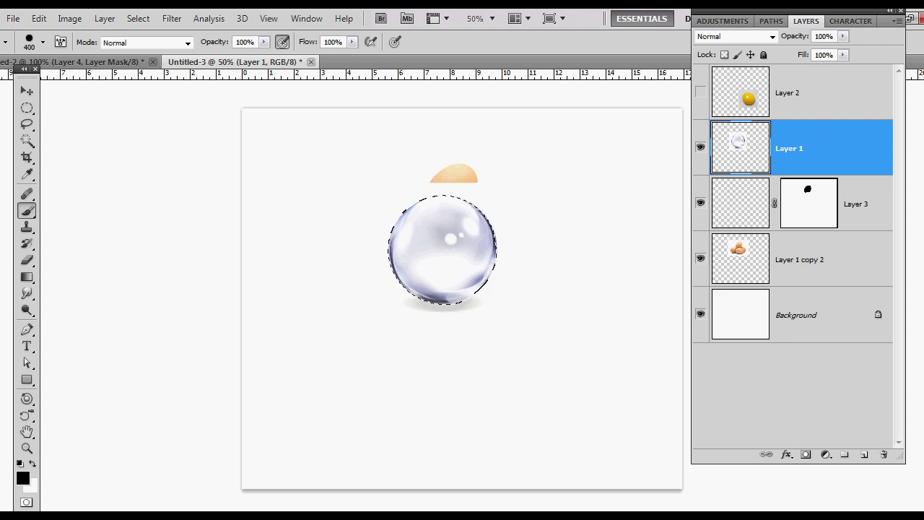
{"action": "left_click", "coordinate": [864, 454]}
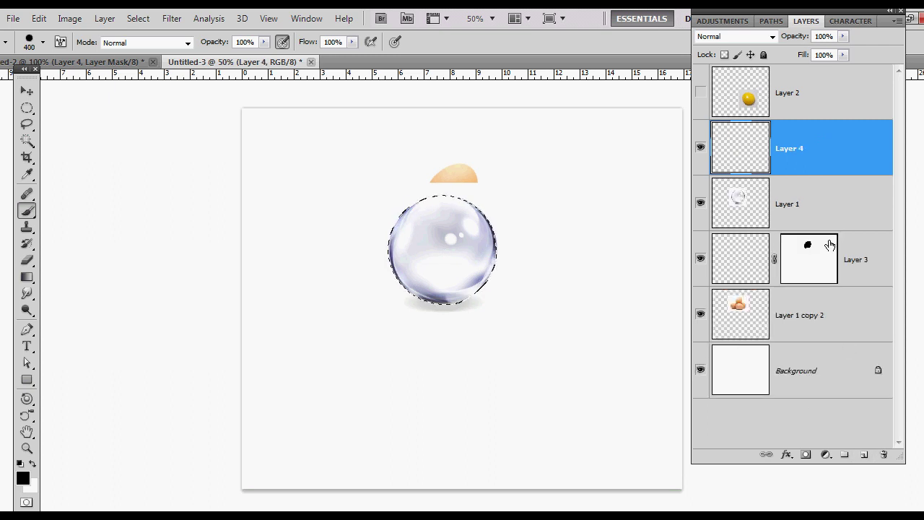
{"action": "key", "text": "ctrl+d"}
{"action": "left_click", "coordinate": [700, 203]}
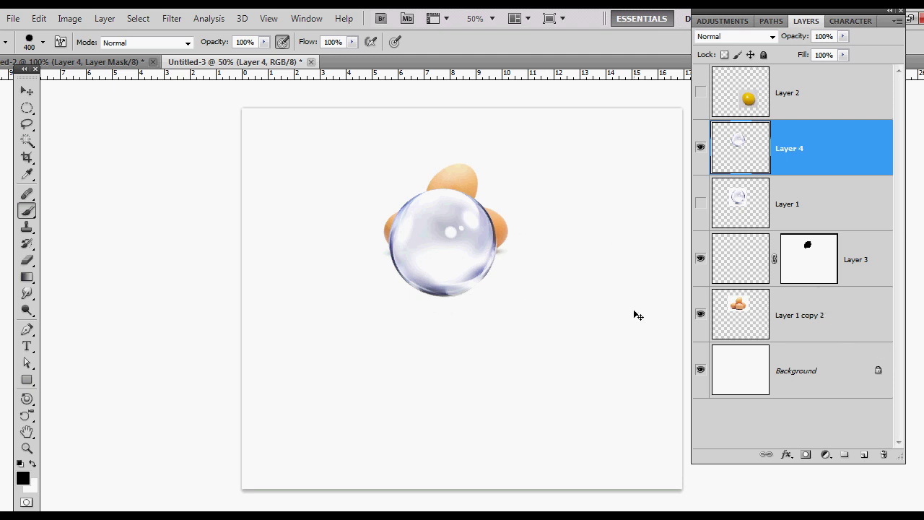
Move Layer 4's glass ball up over the top egg and set the layer opacity to 58%.
{"action": "key", "text": "v"}
{"action": "mouse_move", "coordinate": [462, 252]}
{"action": "left_mouse_down"}
{"action": "mouse_move", "coordinate": [479, 190]}
{"action": "mouse_move", "coordinate": [465, 187]}
{"action": "left_mouse_up"}
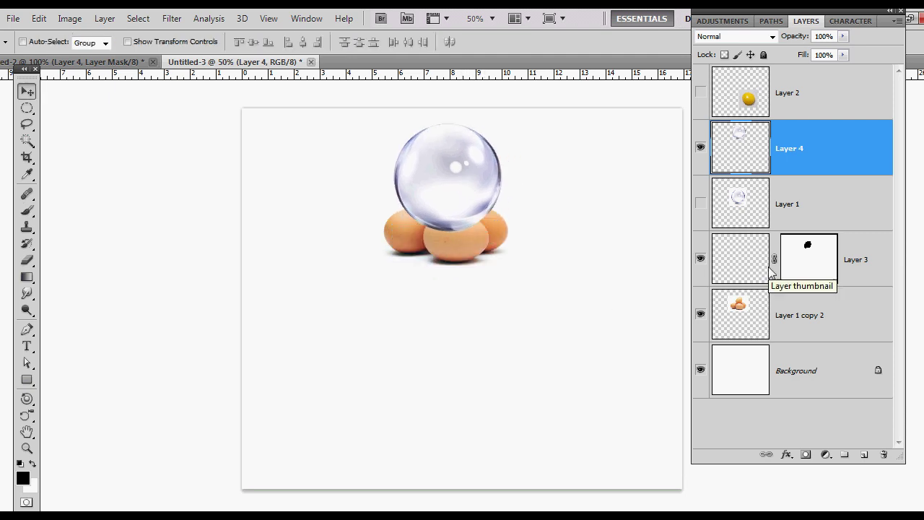
{"action": "left_click_drag", "start_coordinate": [797, 39], "coordinate": [767, 47]}
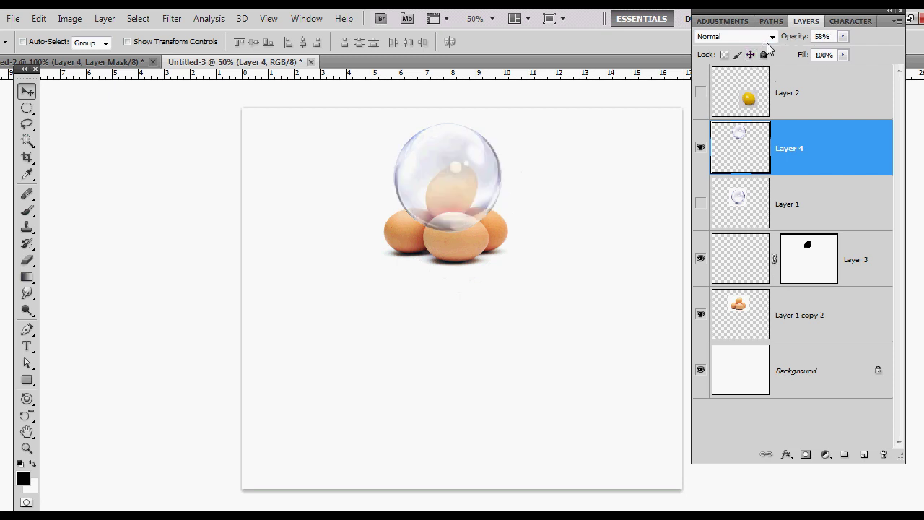
Free-transform the glass ball, scaling it proportionally to about 58% and positioning it over the top egg.
{"action": "key", "text": "ctrl+t"}
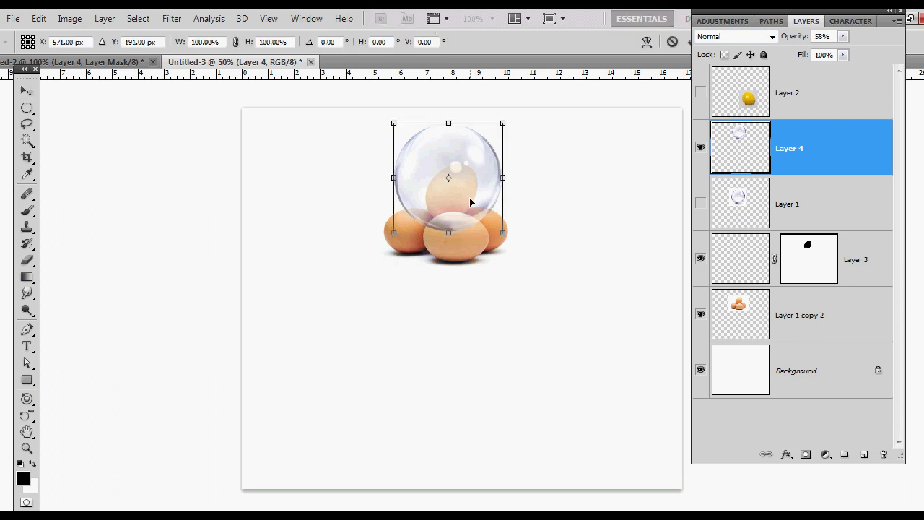
{"action": "left_click_drag", "start_coordinate": [503, 124], "coordinate": [456, 169]}
{"action": "left_click_drag", "start_coordinate": [448, 209], "coordinate": [517, 434]}
{"action": "key", "text": "ctrl+plus"}
{"action": "key", "text": "ctrl+plus"}
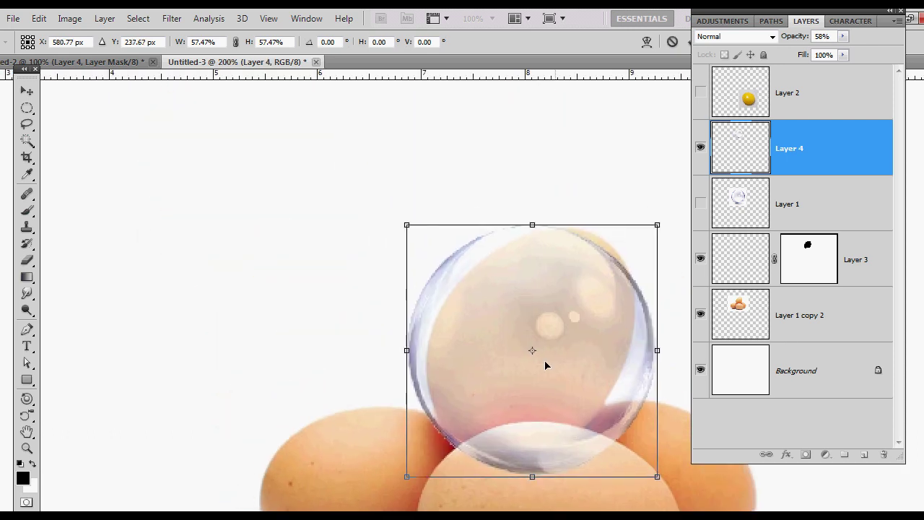
{"action": "left_click_drag", "start_coordinate": [563, 373], "coordinate": [571, 371]}
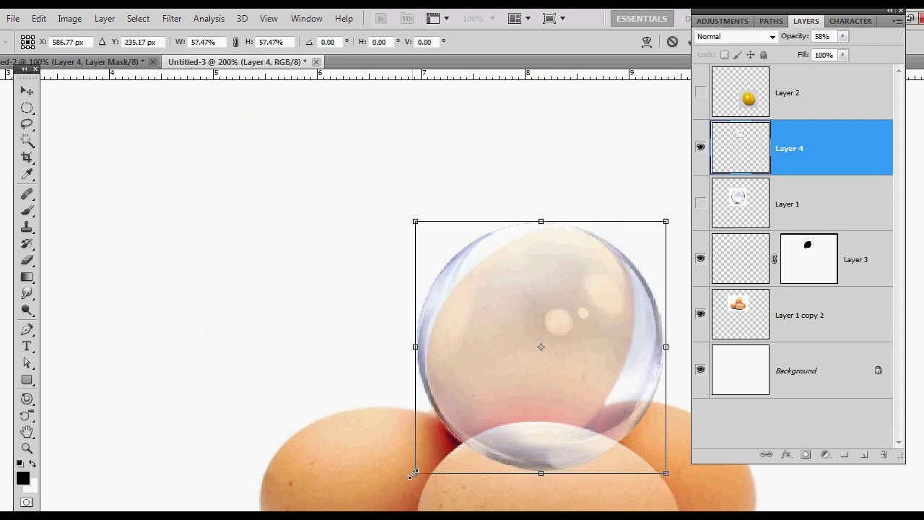
{"action": "left_click_drag", "start_coordinate": [413, 474], "coordinate": [411, 476]}
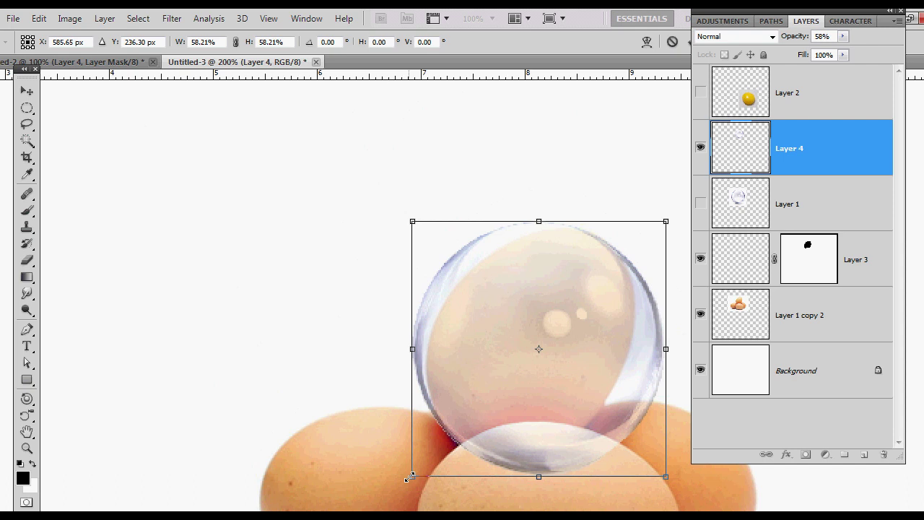
{"action": "mouse_move", "coordinate": [532, 421]}
{"action": "left_mouse_down"}
{"action": "mouse_move", "coordinate": [546, 432]}
{"action": "mouse_move", "coordinate": [530, 419]}
{"action": "left_mouse_up"}
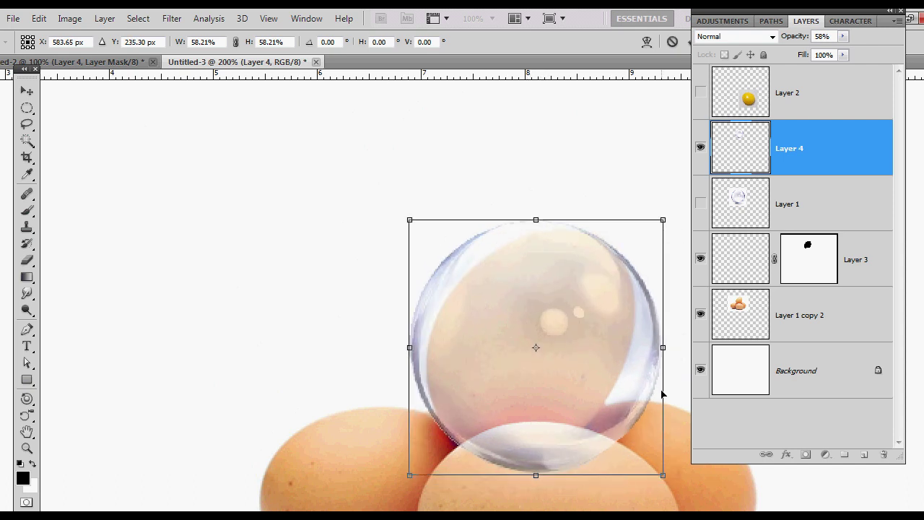
Narrow the glass ball to about 44% width, rotate it about 20°, and align it with the tilted top egg.
{"action": "left_click_drag", "start_coordinate": [666, 353], "coordinate": [602, 361]}
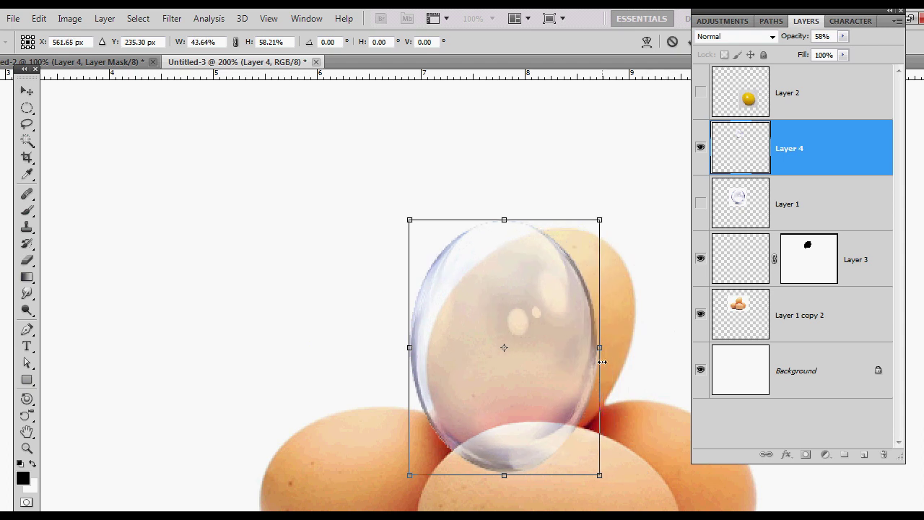
{"action": "left_click_drag", "start_coordinate": [620, 200], "coordinate": [647, 254]}
{"action": "left_click_drag", "start_coordinate": [578, 360], "coordinate": [615, 353]}
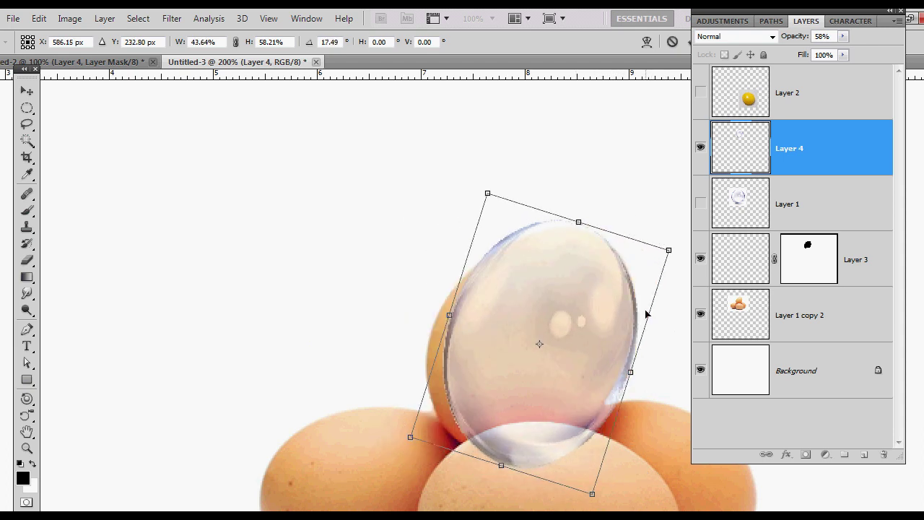
{"action": "left_click_drag", "start_coordinate": [675, 239], "coordinate": [681, 248]}
{"action": "mouse_move", "coordinate": [608, 326]}
{"action": "left_mouse_down"}
{"action": "mouse_move", "coordinate": [586, 334]}
{"action": "mouse_move", "coordinate": [598, 326]}
{"action": "left_mouse_up"}
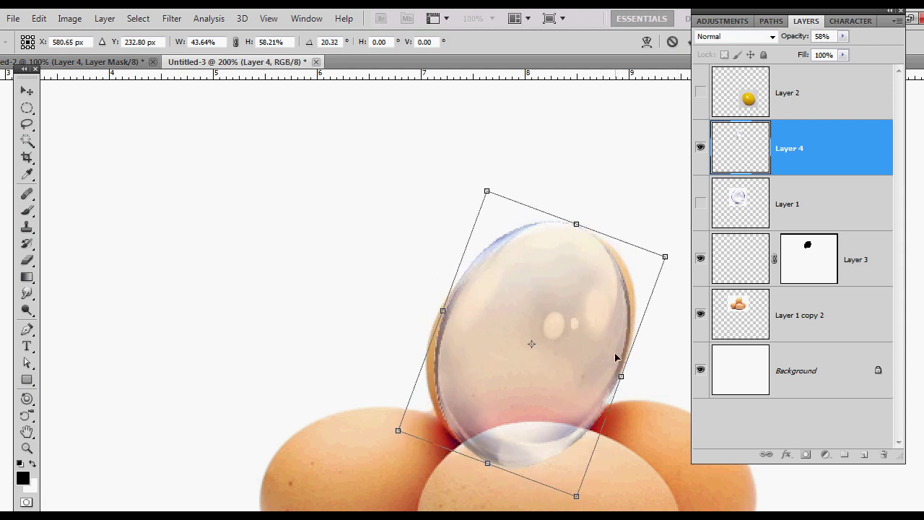
Refine the glass shape's fit to the egg with a width of about 46% and a rotation of about 26°.
{"action": "left_click_drag", "start_coordinate": [625, 375], "coordinate": [628, 377]}
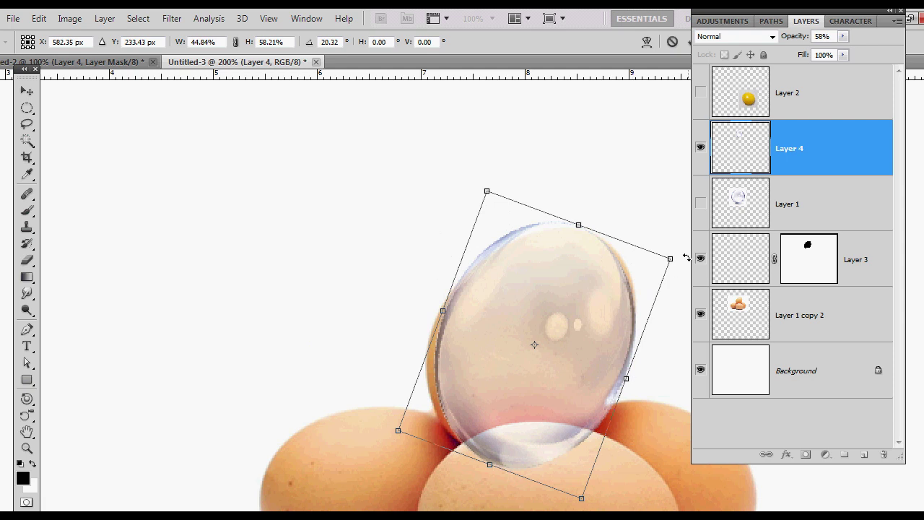
{"action": "left_click_drag", "start_coordinate": [677, 250], "coordinate": [681, 254]}
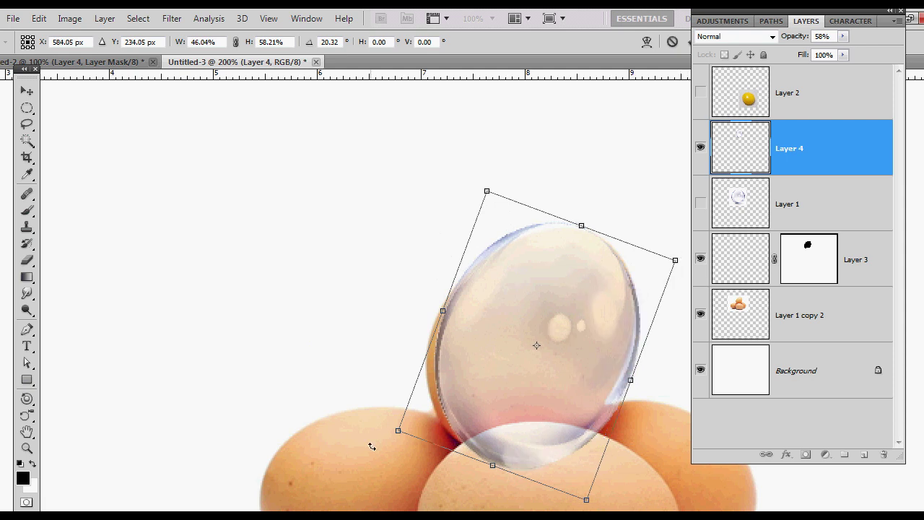
{"action": "left_click_drag", "start_coordinate": [373, 444], "coordinate": [365, 438]}
{"action": "mouse_move", "coordinate": [511, 391]}
{"action": "left_mouse_down"}
{"action": "mouse_move", "coordinate": [497, 402]}
{"action": "mouse_move", "coordinate": [508, 394]}
{"action": "left_mouse_up"}
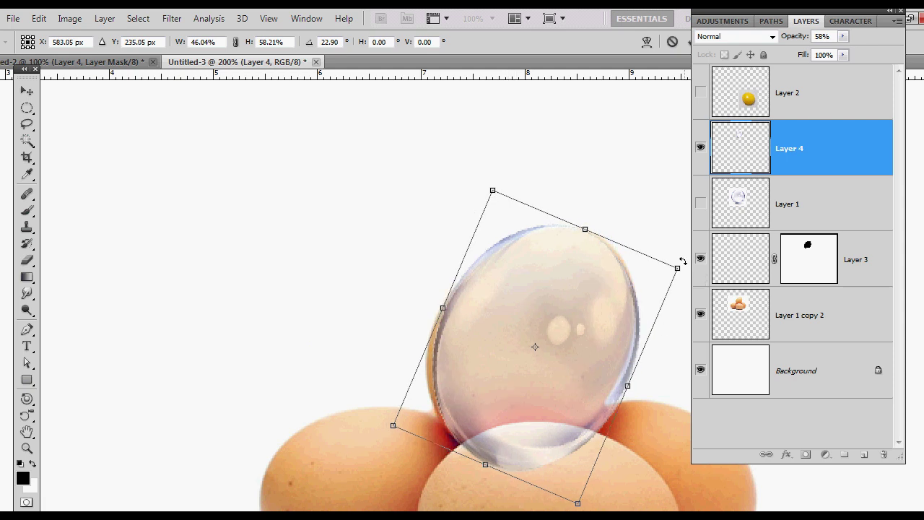
{"action": "left_click_drag", "start_coordinate": [683, 263], "coordinate": [687, 272]}
{"action": "left_click_drag", "start_coordinate": [607, 338], "coordinate": [604, 337]}
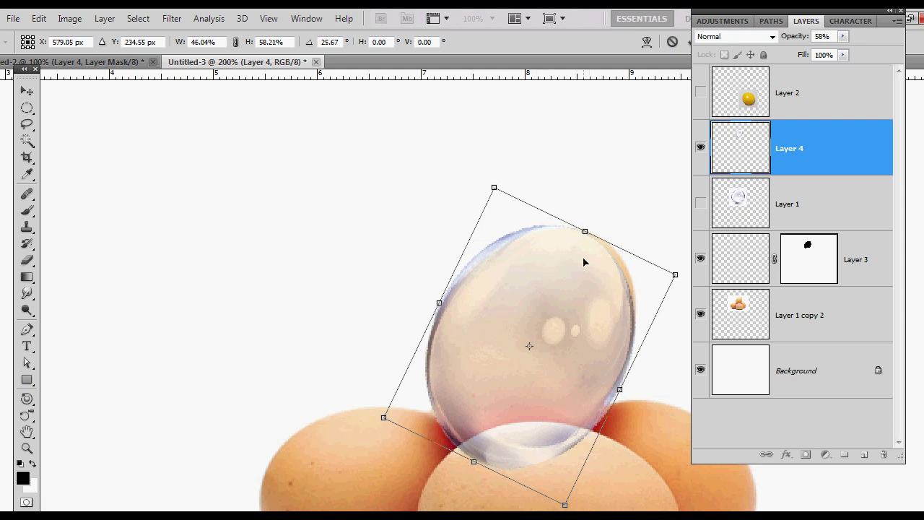
Warp the glass shape's upper-left side inward to follow the top egg's outline and apply the transform.
{"action": "right_click", "coordinate": [556, 306]}
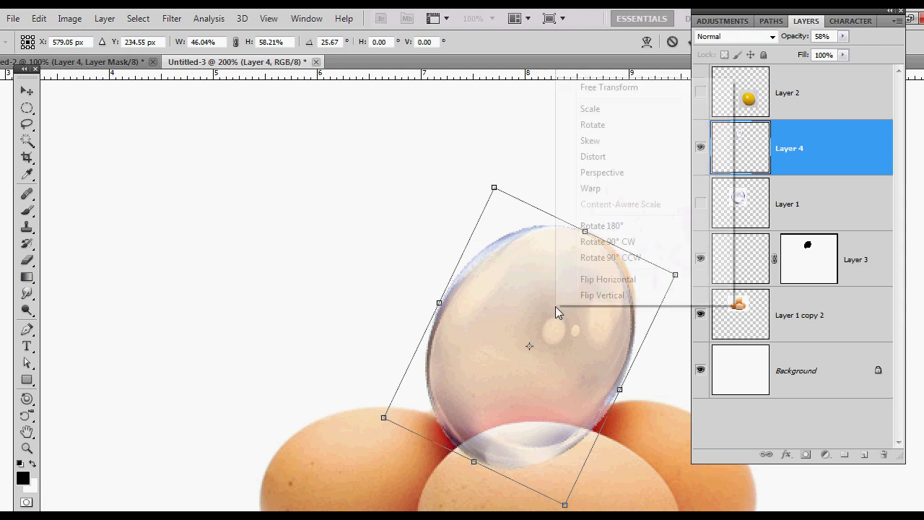
{"action": "left_click", "coordinate": [586, 191]}
{"action": "left_click_drag", "start_coordinate": [457, 265], "coordinate": [473, 268]}
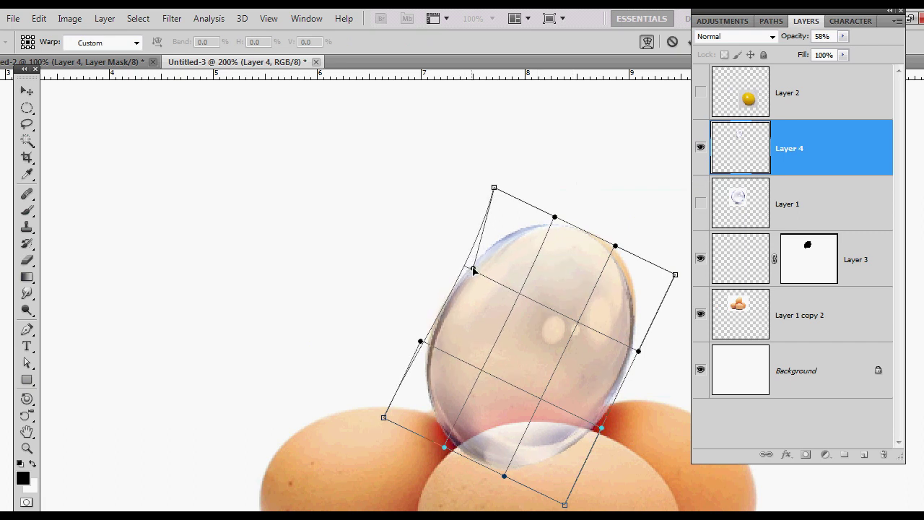
{"action": "left_click_drag", "start_coordinate": [494, 187], "coordinate": [503, 194]}
{"action": "left_click_drag", "start_coordinate": [555, 218], "coordinate": [569, 227]}
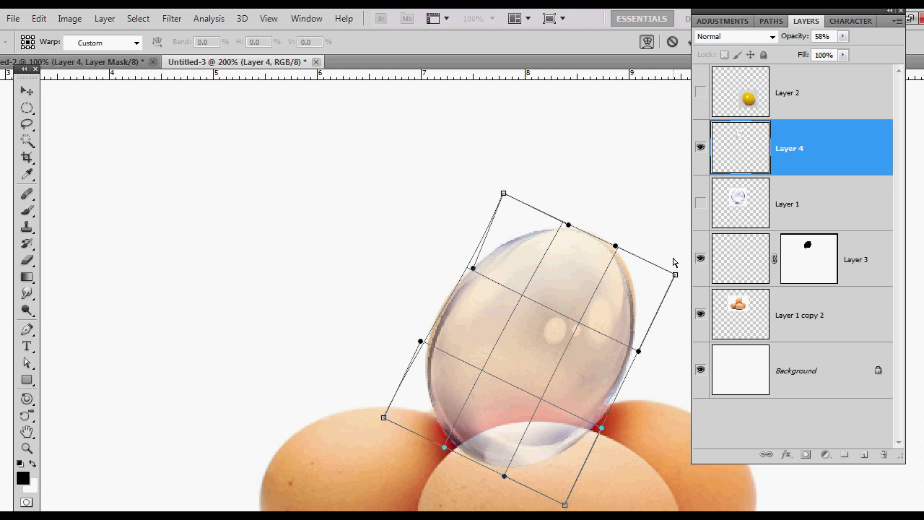
{"action": "left_click", "coordinate": [689, 44]}
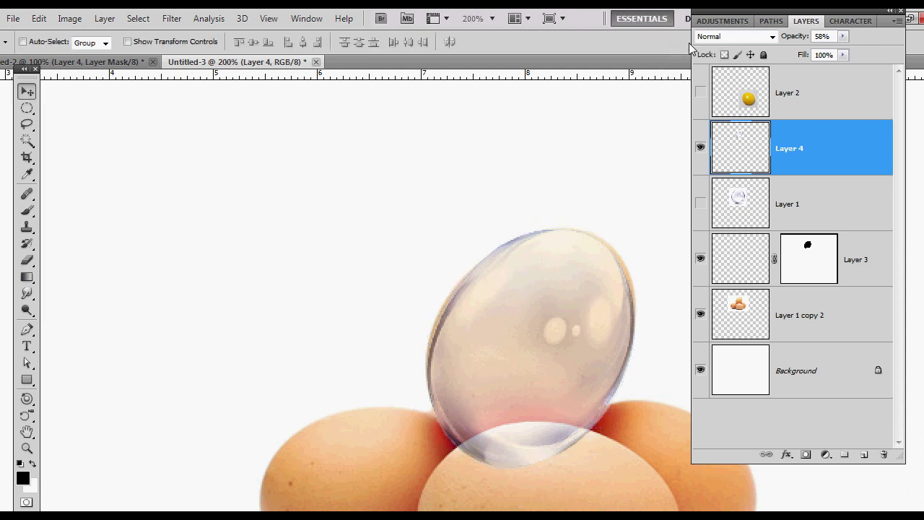
Move the layer mask from Layer 3 to Layer 1 copy 2.
{"action": "scroll", "coordinate": [618, 244], "scroll_direction": "down", "scroll_amount": 3}
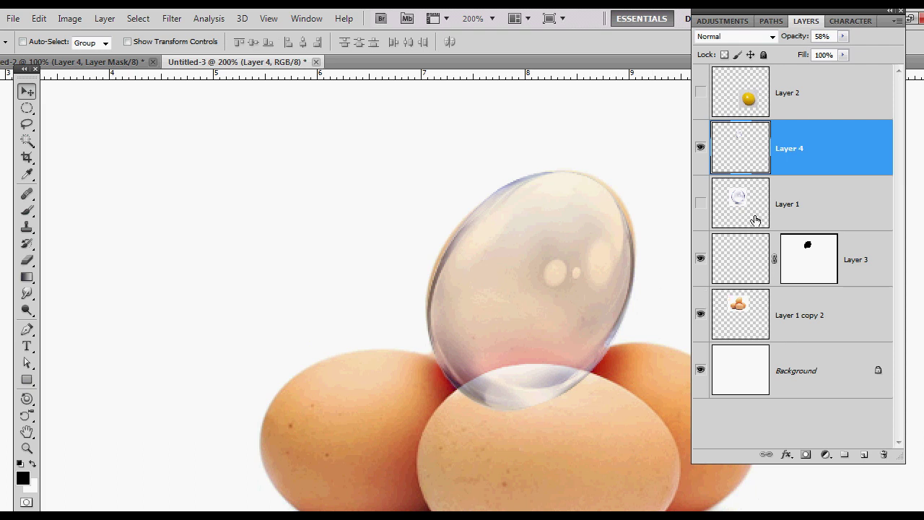
{"action": "left_click_drag", "start_coordinate": [819, 255], "coordinate": [819, 300]}
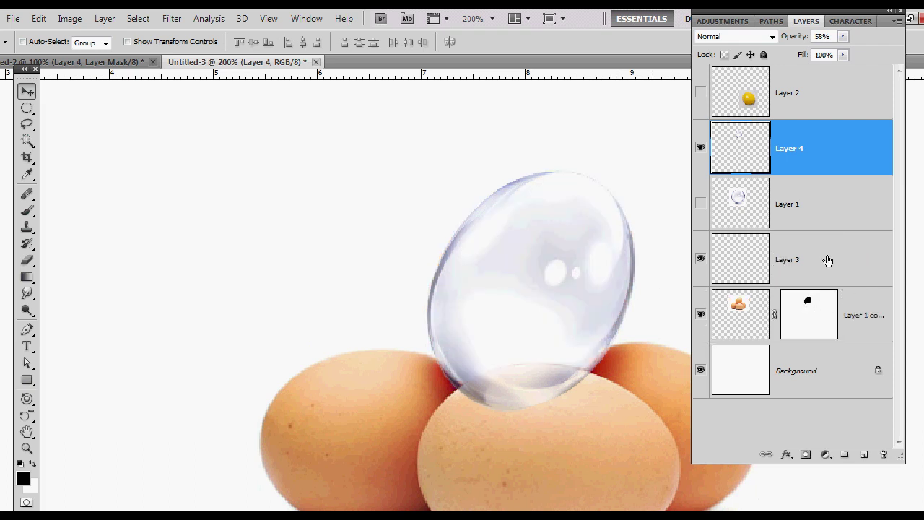
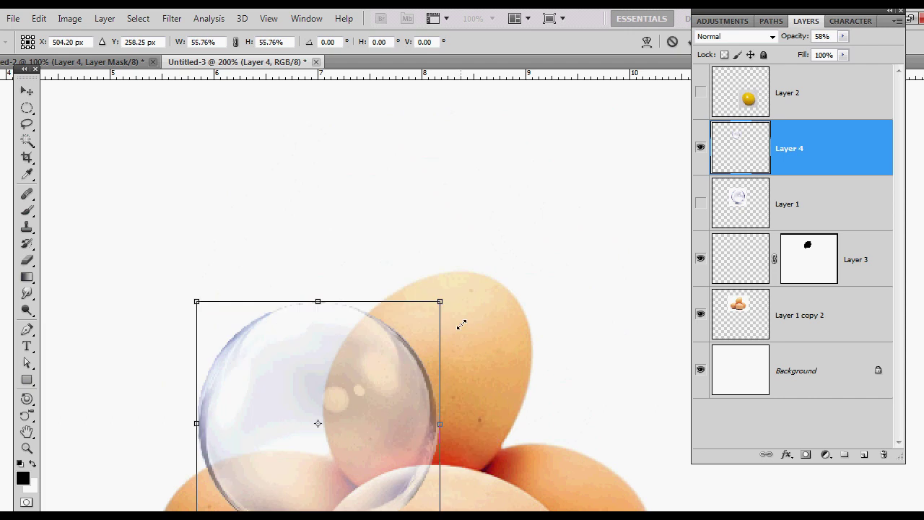
Place the glass ball over the top egg, narrowed to about 41% width and rotated about 31°.
{"action": "left_click_drag", "start_coordinate": [433, 377], "coordinate": [556, 335]}
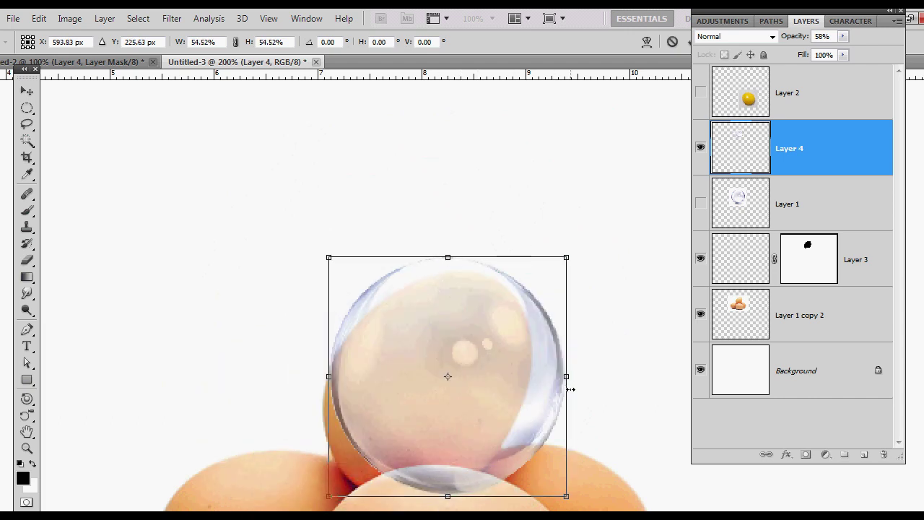
{"action": "left_click_drag", "start_coordinate": [570, 389], "coordinate": [510, 389]}
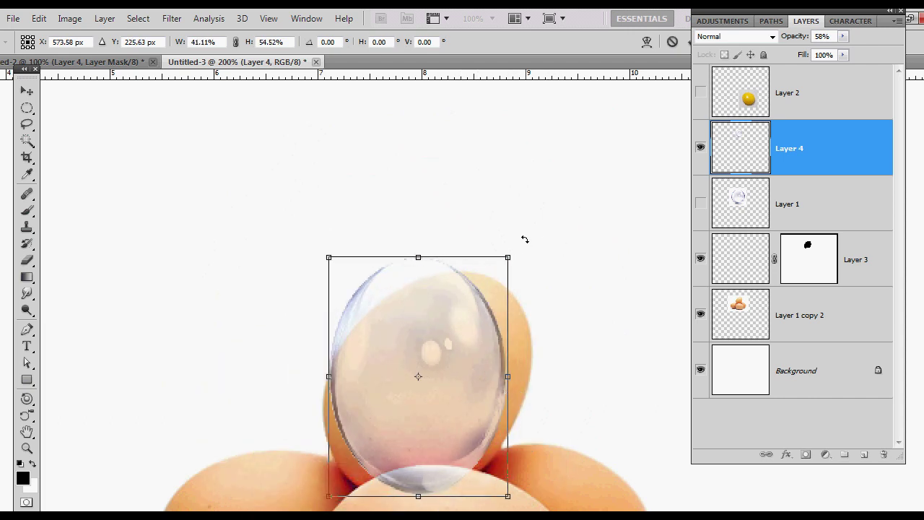
{"action": "left_click_drag", "start_coordinate": [525, 239], "coordinate": [566, 319]}
{"action": "left_click_drag", "start_coordinate": [512, 359], "coordinate": [509, 367]}
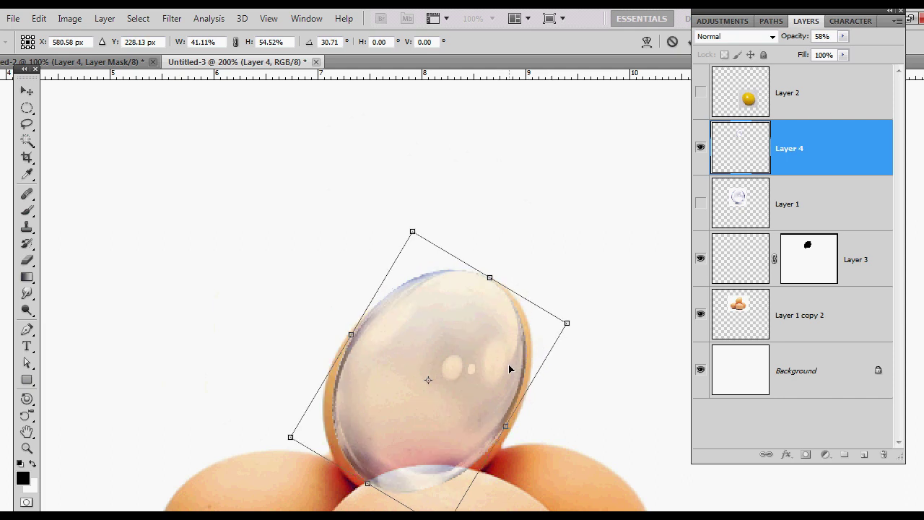
Refine the glass shape's fit to about 43% width, 57% height and 33° rotation, and apply the transform.
{"action": "left_click_drag", "start_coordinate": [507, 425], "coordinate": [514, 429]}
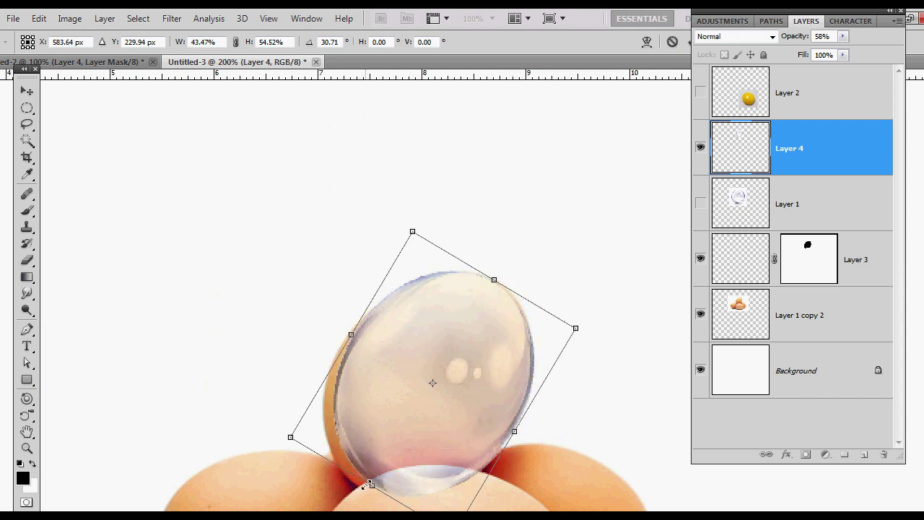
{"action": "left_click_drag", "start_coordinate": [368, 484], "coordinate": [358, 495]}
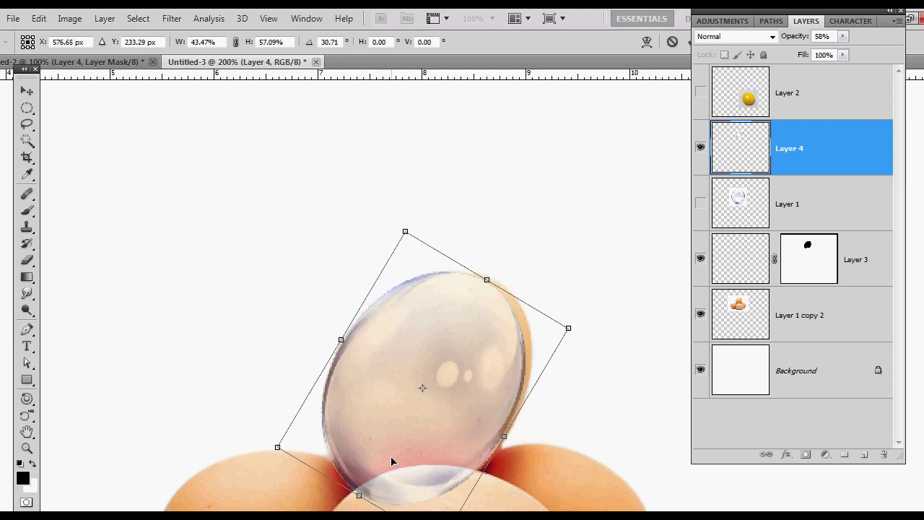
{"action": "left_click_drag", "start_coordinate": [488, 354], "coordinate": [495, 351]}
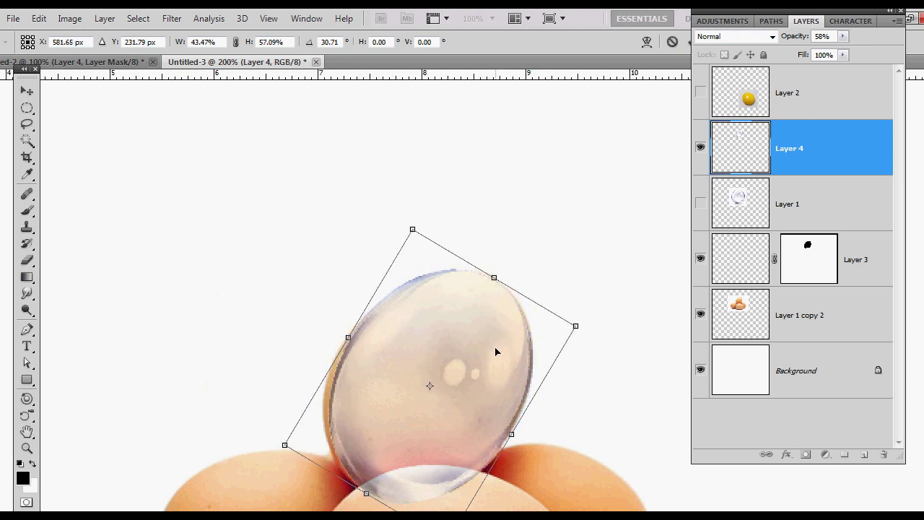
{"action": "left_click_drag", "start_coordinate": [611, 315], "coordinate": [588, 340]}
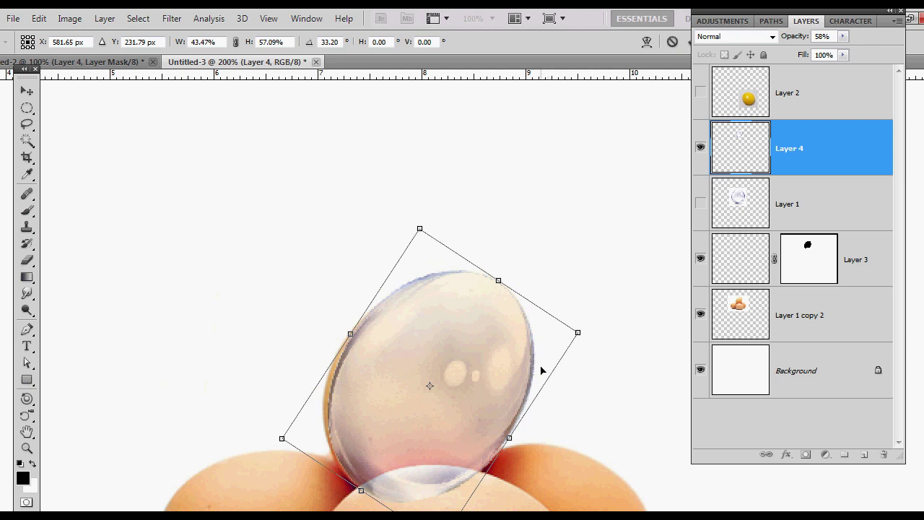
{"action": "left_click_drag", "start_coordinate": [542, 370], "coordinate": [535, 370]}
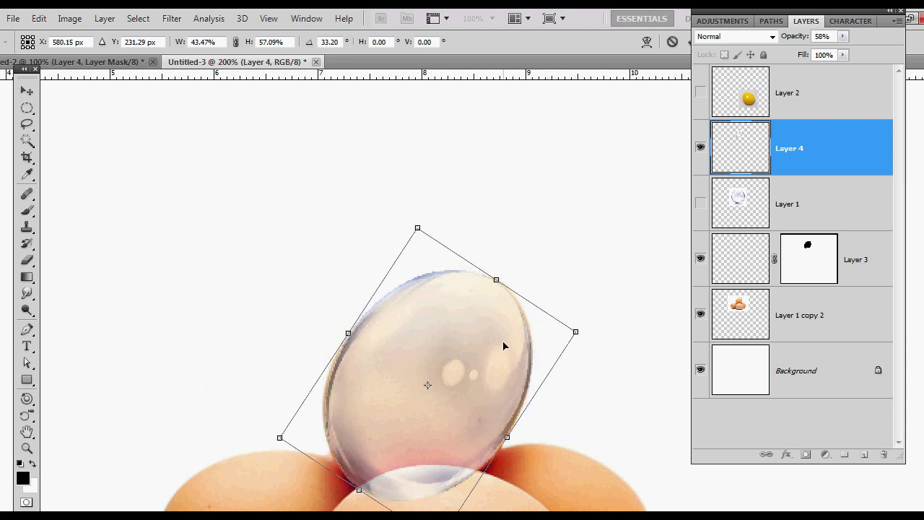
{"action": "left_click", "coordinate": [689, 42]}
Warp the Layer 4 glass shape, pulling its top edge slightly down within the top egg's outline.
{"action": "scroll", "coordinate": [683, 283], "scroll_direction": "down", "scroll_amount": 1}
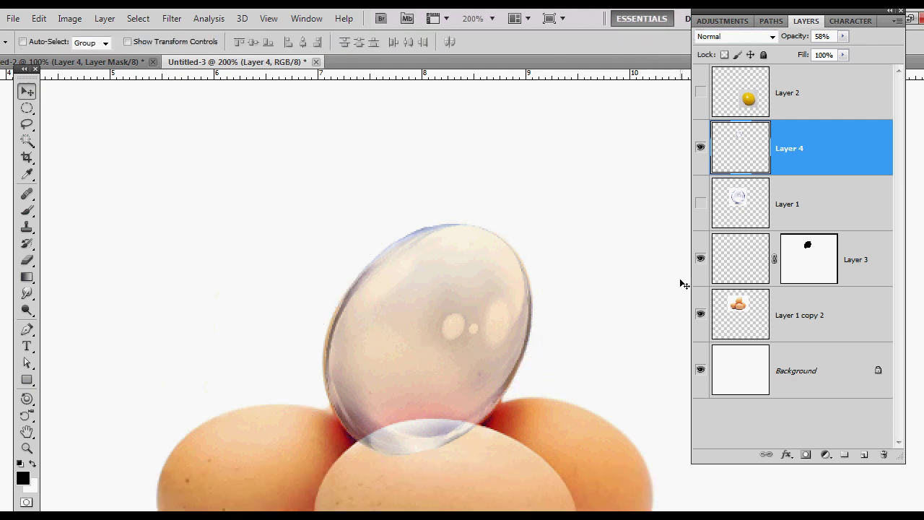
{"action": "scroll", "coordinate": [684, 283], "scroll_direction": "down", "scroll_amount": 1}
{"action": "scroll", "coordinate": [684, 283], "scroll_direction": "down", "scroll_amount": 1}
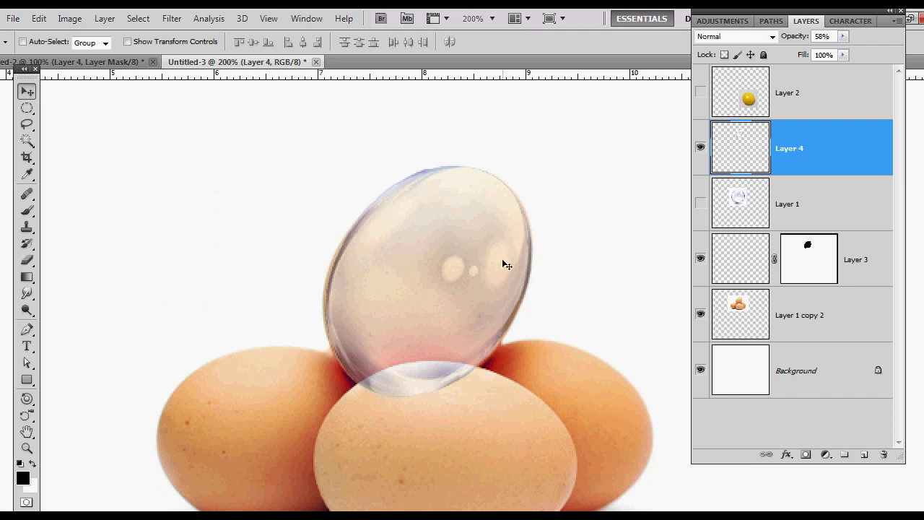
{"action": "right_click", "coordinate": [440, 236]}
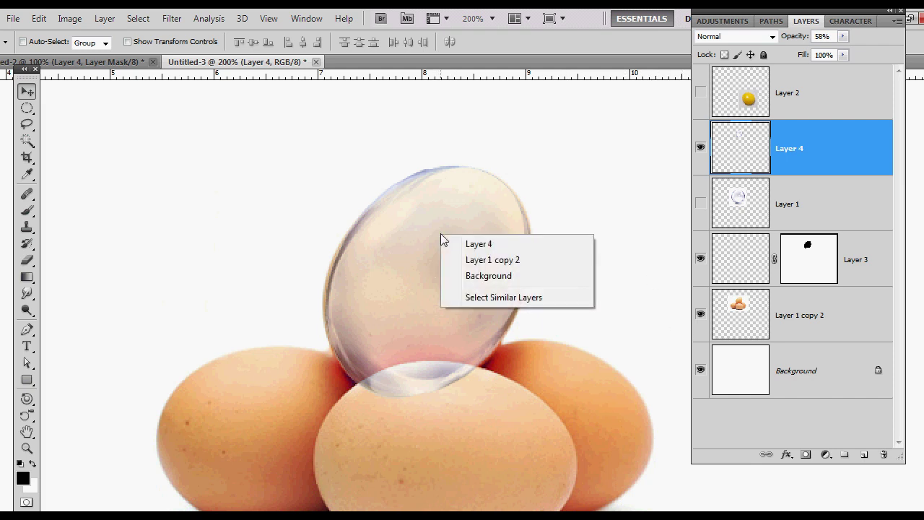
{"action": "left_click", "coordinate": [425, 235]}
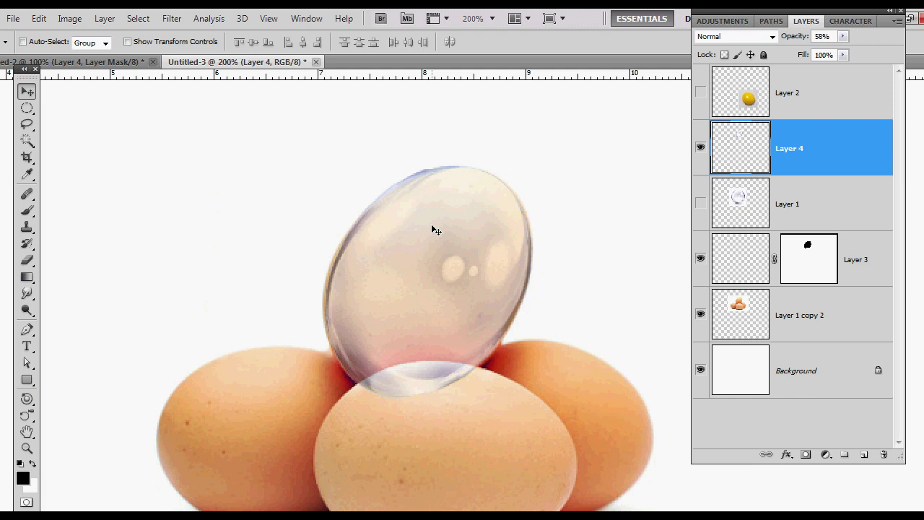
{"action": "key", "text": "ctrl+t"}
{"action": "right_click", "coordinate": [432, 229]}
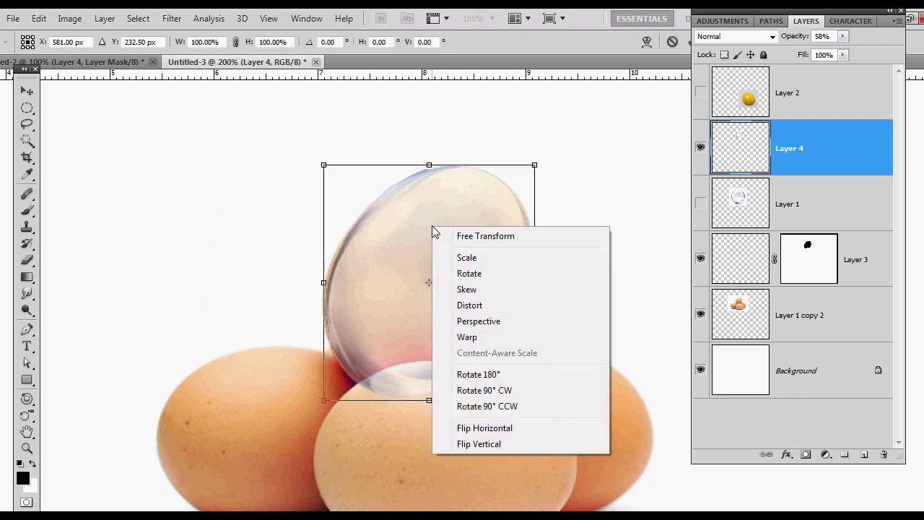
{"action": "left_click", "coordinate": [490, 339]}
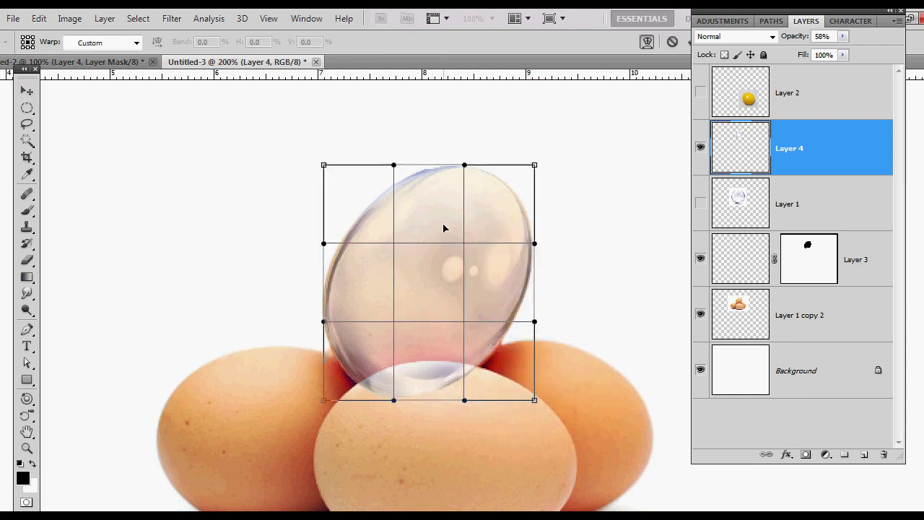
{"action": "left_click_drag", "start_coordinate": [468, 169], "coordinate": [470, 171]}
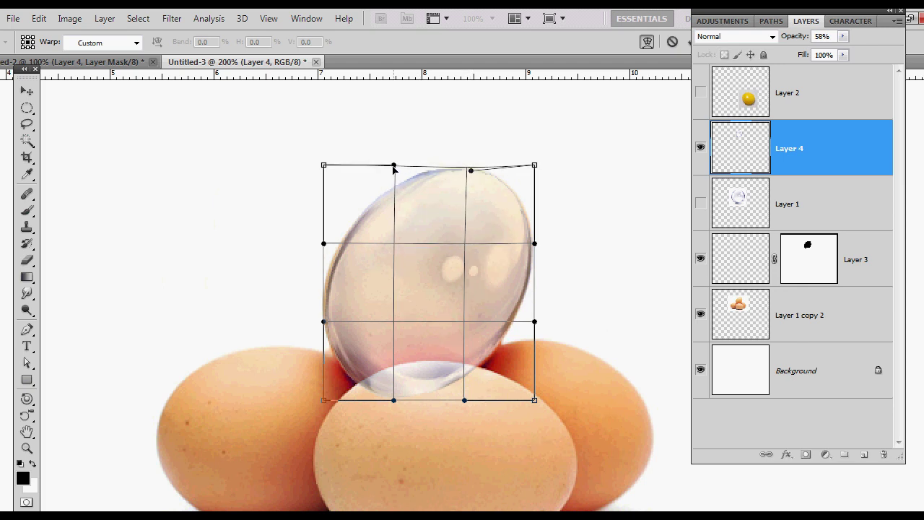
{"action": "left_click_drag", "start_coordinate": [394, 169], "coordinate": [390, 175]}
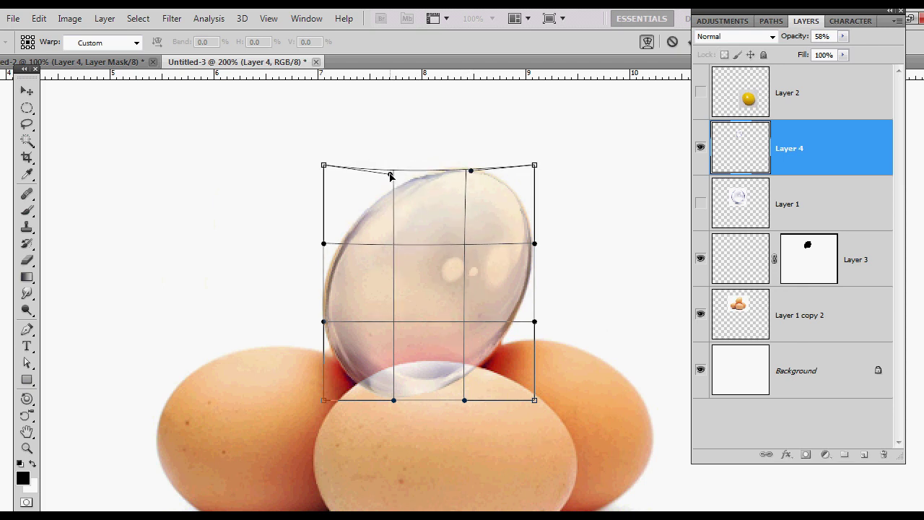
Warp the glass shape's right edge and both upper corners slightly inward to fit the egg, and apply the warp.
{"action": "left_click_drag", "start_coordinate": [534, 244], "coordinate": [529, 246]}
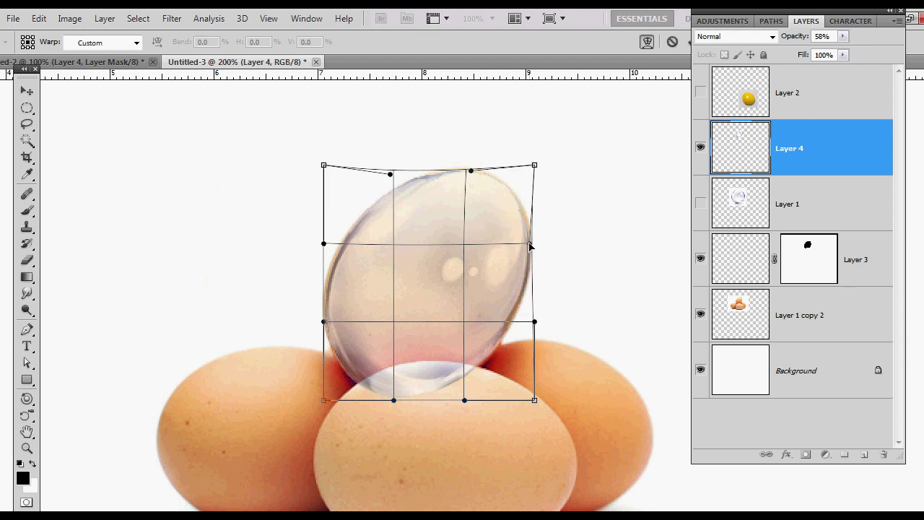
{"action": "left_click_drag", "start_coordinate": [536, 170], "coordinate": [533, 167]}
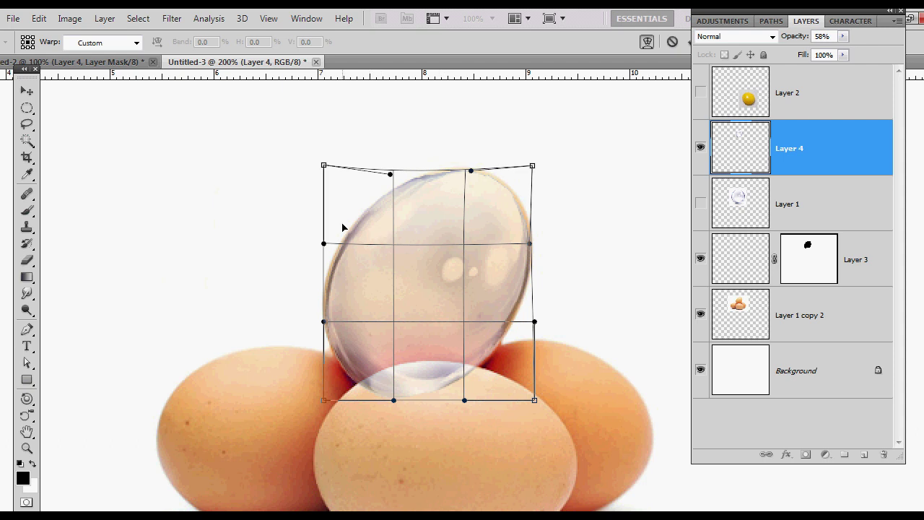
{"action": "left_click_drag", "start_coordinate": [325, 168], "coordinate": [330, 176]}
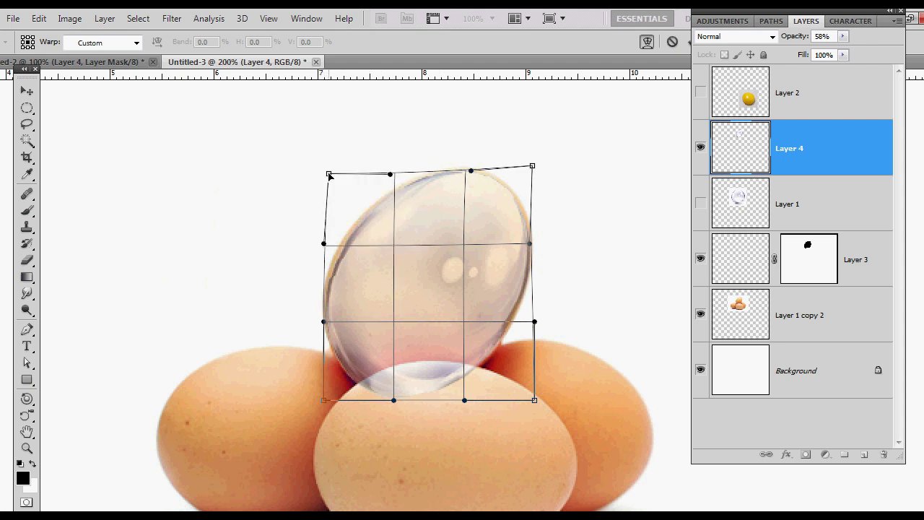
{"action": "left_click_drag", "start_coordinate": [391, 175], "coordinate": [388, 172]}
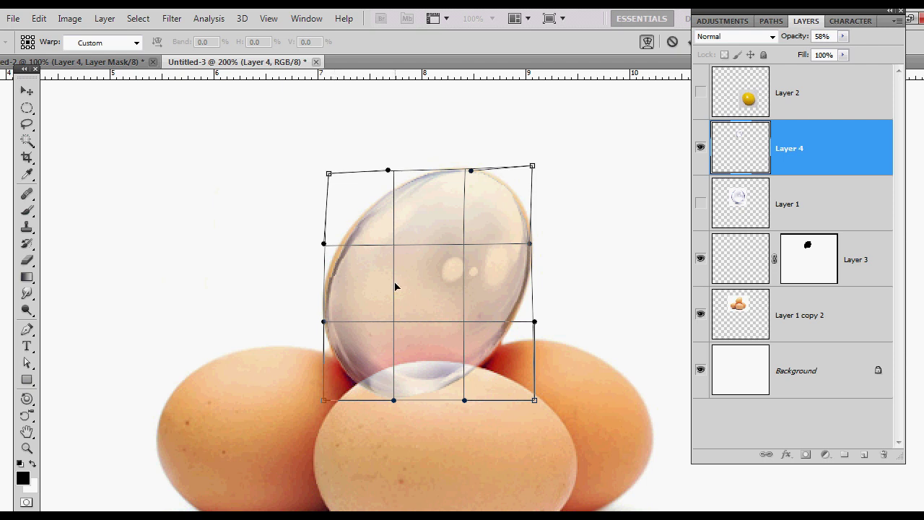
{"action": "left_click", "coordinate": [691, 42]}
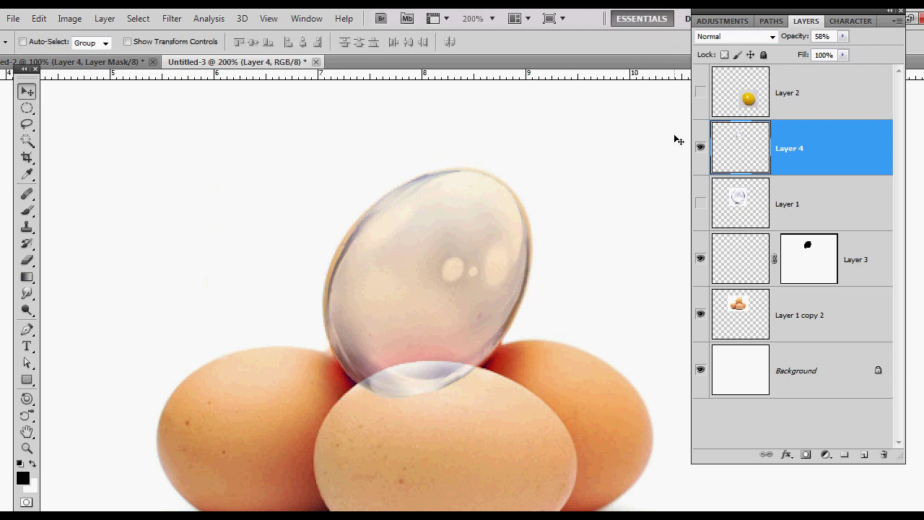
Transfer Layer 3's mask to Layer 1 copy 2 to hide the original top egg behind the glass.
{"action": "scroll", "coordinate": [546, 314], "scroll_direction": "down", "scroll_amount": 2}
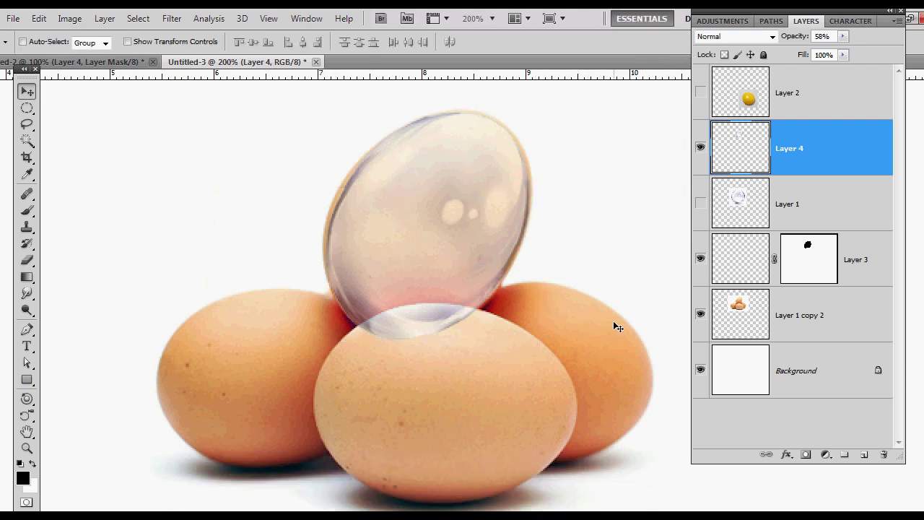
{"action": "scroll", "coordinate": [616, 327], "scroll_direction": "up", "scroll_amount": 1}
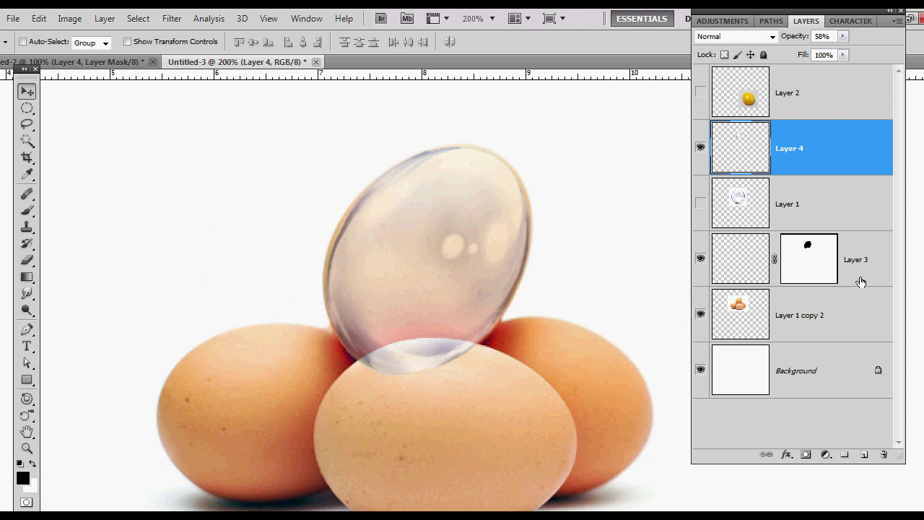
{"action": "left_click_drag", "start_coordinate": [816, 270], "coordinate": [806, 315]}
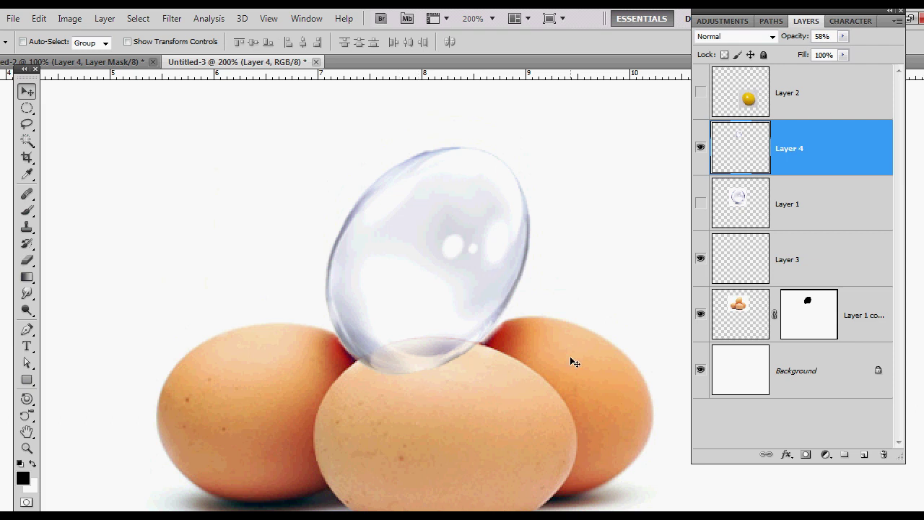
Add a layer mask to Layer 4 and paint it black with a size 45 brush where the glass overlaps the front egg.
{"action": "scroll", "coordinate": [571, 361], "scroll_direction": "down", "scroll_amount": 1}
{"action": "scroll", "coordinate": [569, 356], "scroll_direction": "up", "scroll_amount": 1}
{"action": "scroll", "coordinate": [542, 320], "scroll_direction": "down", "scroll_amount": 3}
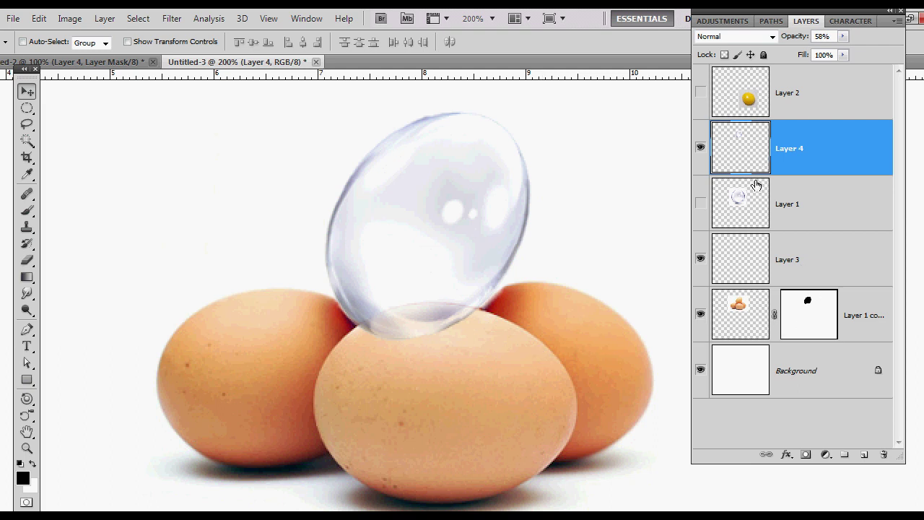
{"action": "left_click", "coordinate": [806, 454]}
{"action": "key", "text": "b"}
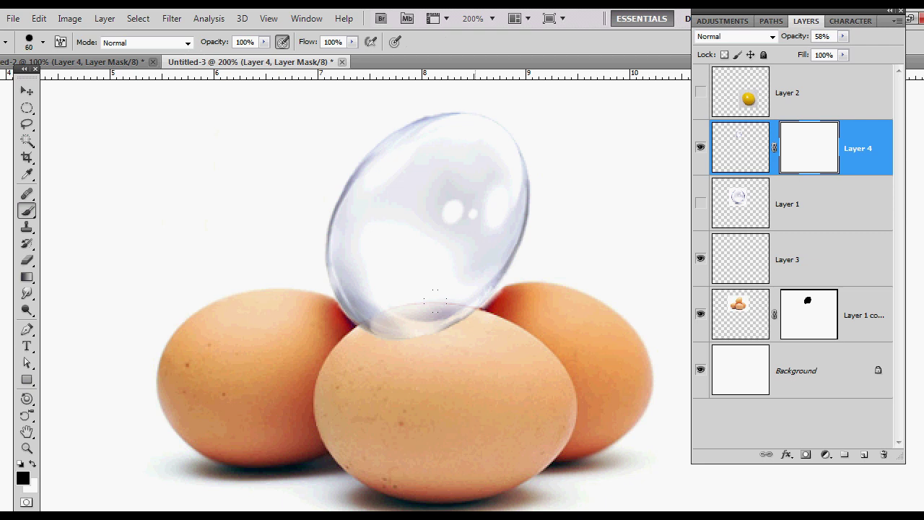
{"action": "key", "text": "bracketleft"}
{"action": "left_click_drag", "start_coordinate": [447, 319], "coordinate": [395, 315]}
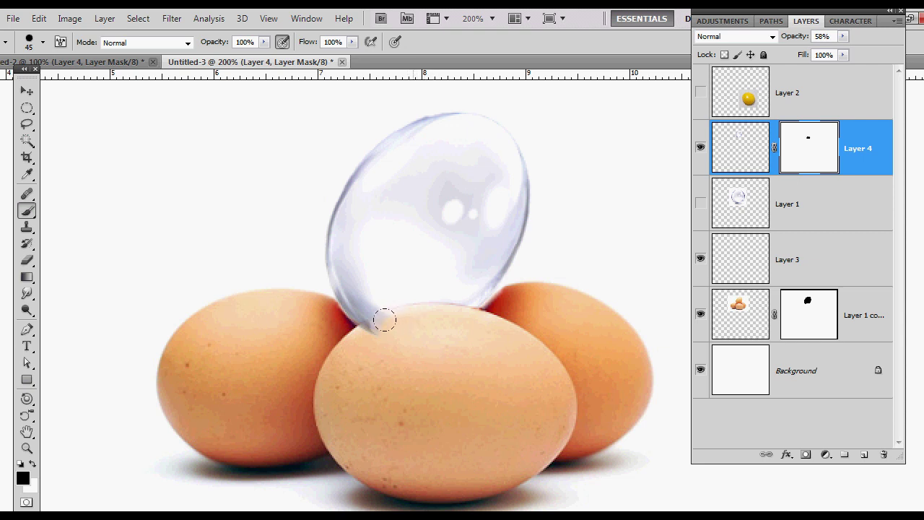
{"action": "left_click_drag", "start_coordinate": [374, 323], "coordinate": [355, 332]}
{"action": "scroll", "coordinate": [447, 332], "scroll_direction": "up", "scroll_amount": 4}
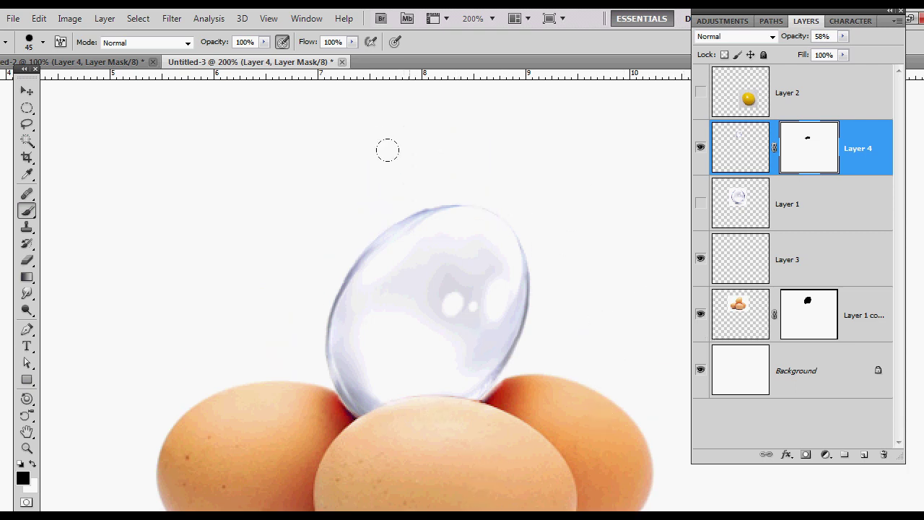
Paint black on Layer 4's mask at the glass egg's upper-left edge with the size 45 brush.
{"action": "left_click", "coordinate": [425, 211]}
{"action": "scroll", "coordinate": [562, 241], "scroll_direction": "down", "scroll_amount": 3}
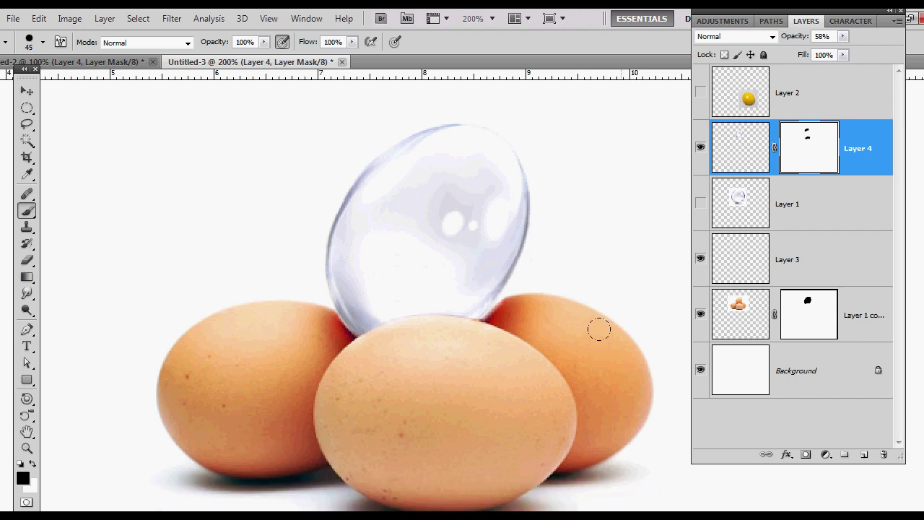
{"action": "scroll", "coordinate": [598, 329], "scroll_direction": "down", "scroll_amount": 1}
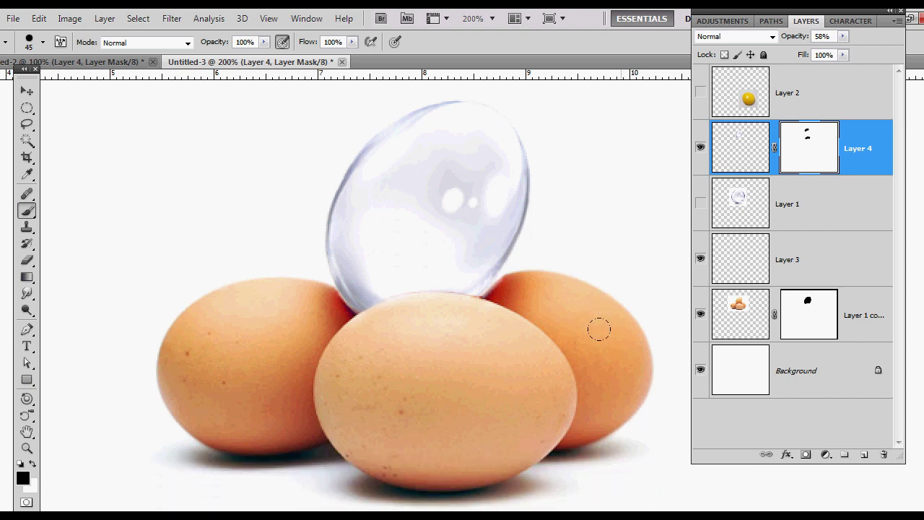
Nudge the Layer 4 glass shape slightly down to seat it between the eggs.
{"action": "left_click", "coordinate": [734, 144]}
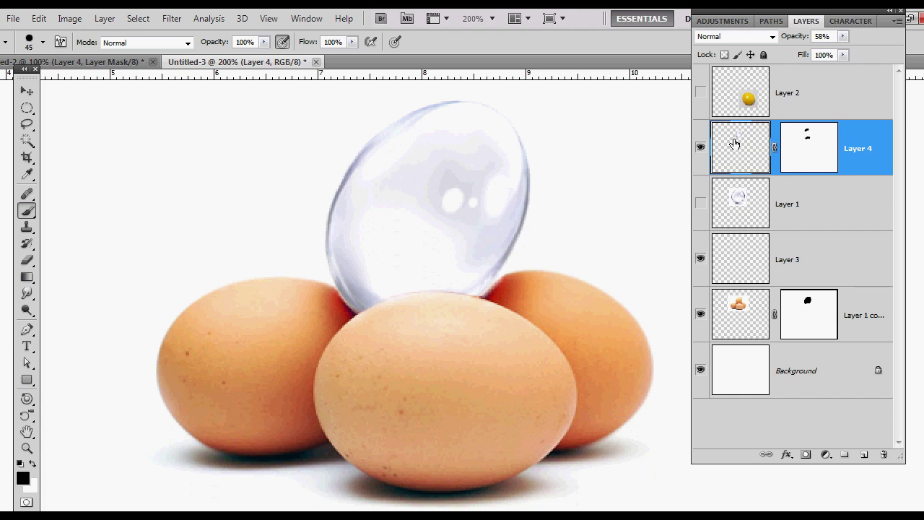
{"action": "key", "text": "v"}
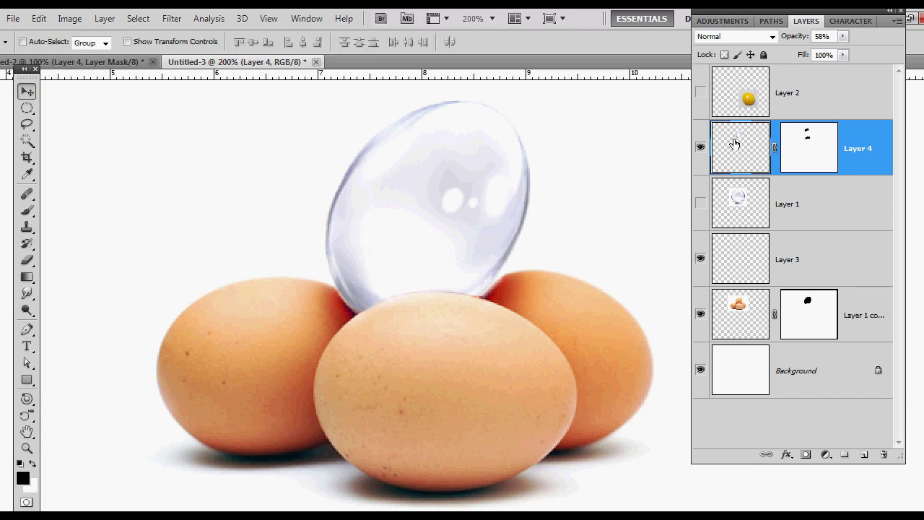
{"action": "key", "text": "Down"}
{"action": "key", "text": "Down"}
{"action": "key", "text": "Down"}
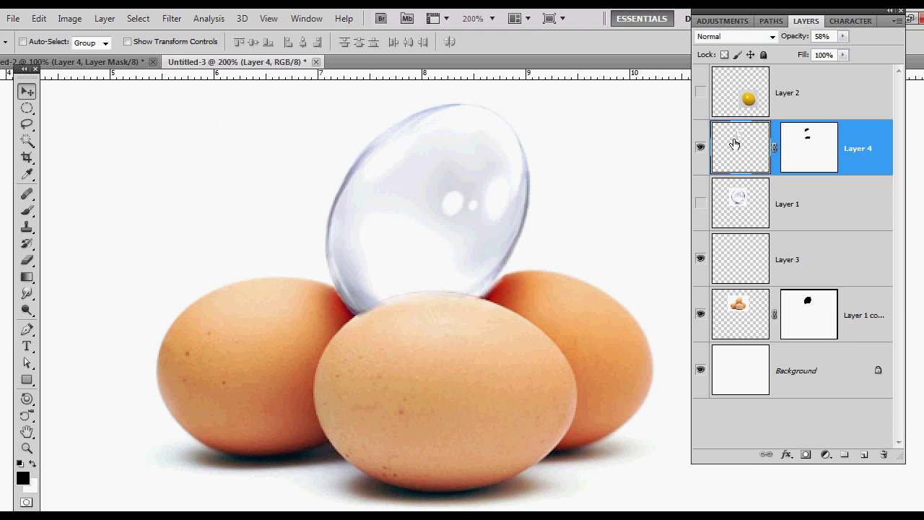
{"action": "key", "text": "Down"}
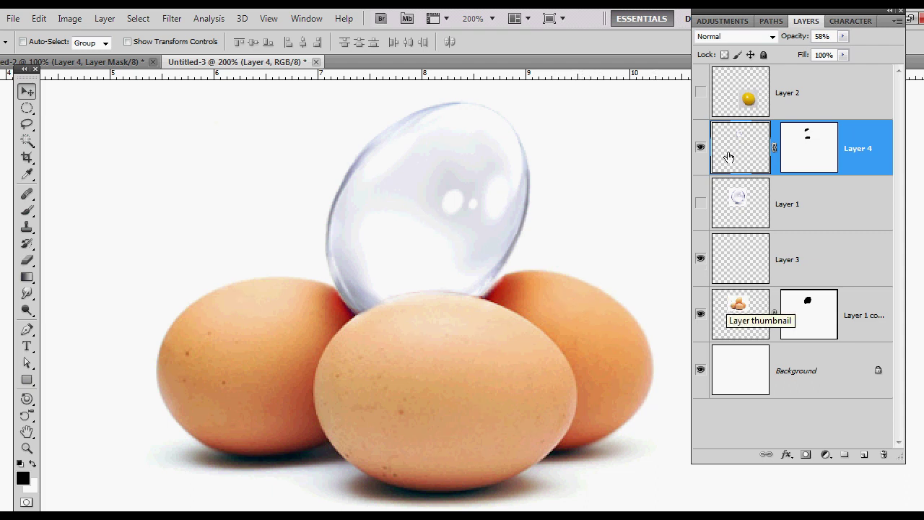
Show Layer 2 and move its yolk photo up over the egg pile.
{"action": "left_click", "coordinate": [700, 93]}
{"action": "scroll", "coordinate": [608, 254], "scroll_direction": "down", "scroll_amount": 1}
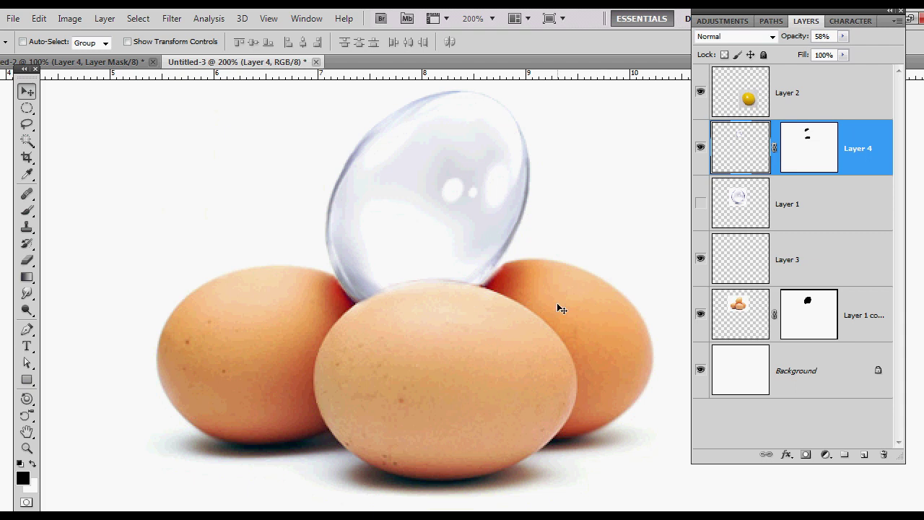
{"action": "scroll", "coordinate": [486, 355], "scroll_direction": "down", "scroll_amount": 5}
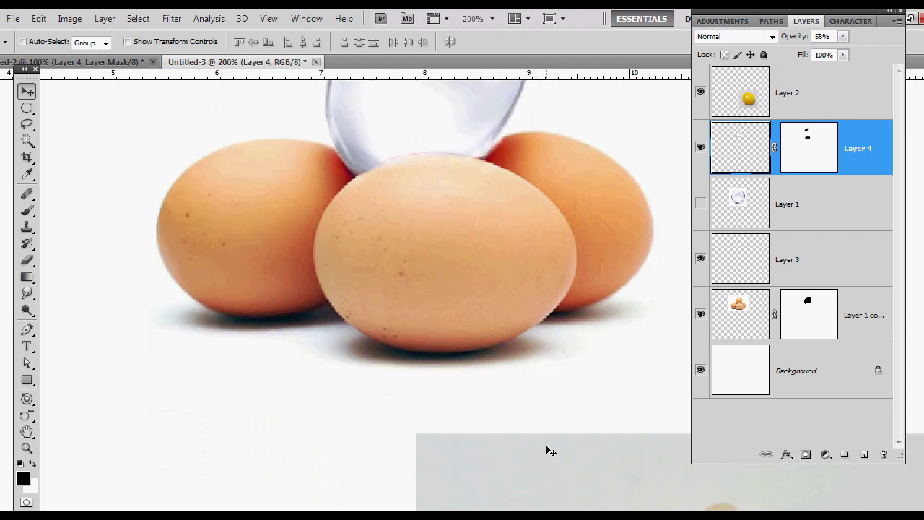
{"action": "left_click", "coordinate": [758, 115]}
{"action": "left_click_drag", "start_coordinate": [542, 478], "coordinate": [225, 134]}
{"action": "left_click_drag", "start_coordinate": [395, 324], "coordinate": [334, 234]}
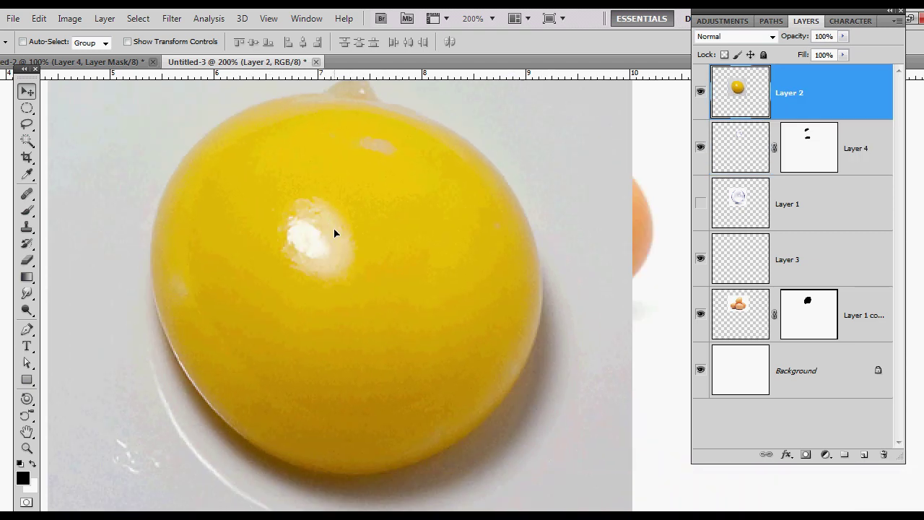
Select the whole yolk on Layer 2 with the Quick Selection tool.
{"action": "mouse_move", "coordinate": [27, 141]}
{"action": "left_mouse_down"}
{"action": "mouse_move", "coordinate": [62, 148]}
{"action": "mouse_move", "coordinate": [72, 140]}
{"action": "left_mouse_up"}
{"action": "mouse_move", "coordinate": [148, 173]}
{"action": "left_mouse_down"}
{"action": "mouse_move", "coordinate": [222, 177]}
{"action": "mouse_move", "coordinate": [260, 291]}
{"action": "mouse_move", "coordinate": [371, 343]}
{"action": "mouse_move", "coordinate": [404, 315]}
{"action": "left_mouse_up"}
{"action": "mouse_move", "coordinate": [301, 153]}
{"action": "left_mouse_down"}
{"action": "mouse_move", "coordinate": [307, 111]}
{"action": "mouse_move", "coordinate": [349, 119]}
{"action": "mouse_move", "coordinate": [325, 108]}
{"action": "mouse_move", "coordinate": [366, 118]}
{"action": "mouse_move", "coordinate": [386, 108]}
{"action": "mouse_move", "coordinate": [432, 134]}
{"action": "left_mouse_up"}
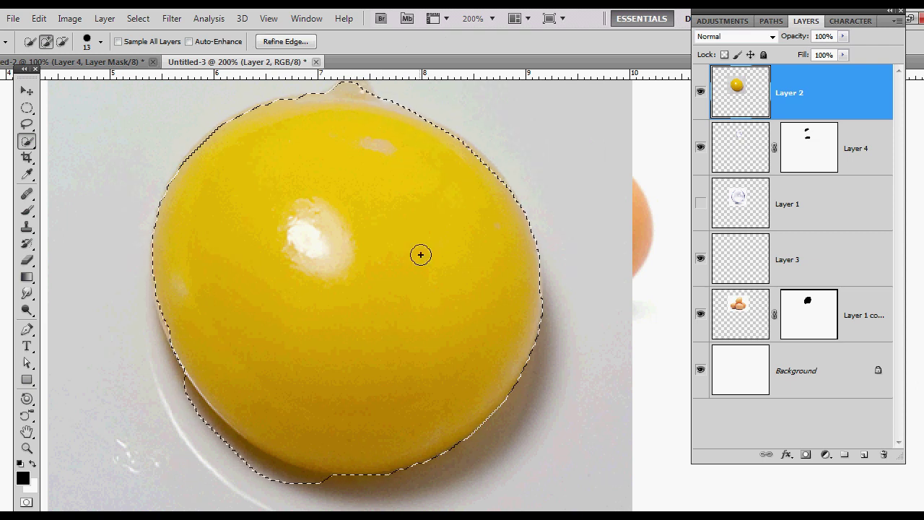
Edit the yolk selection in Quick Mask mode, painting black over the small bump above the yolk to exclude it.
{"action": "key", "text": "q"}
{"action": "key", "text": "b"}
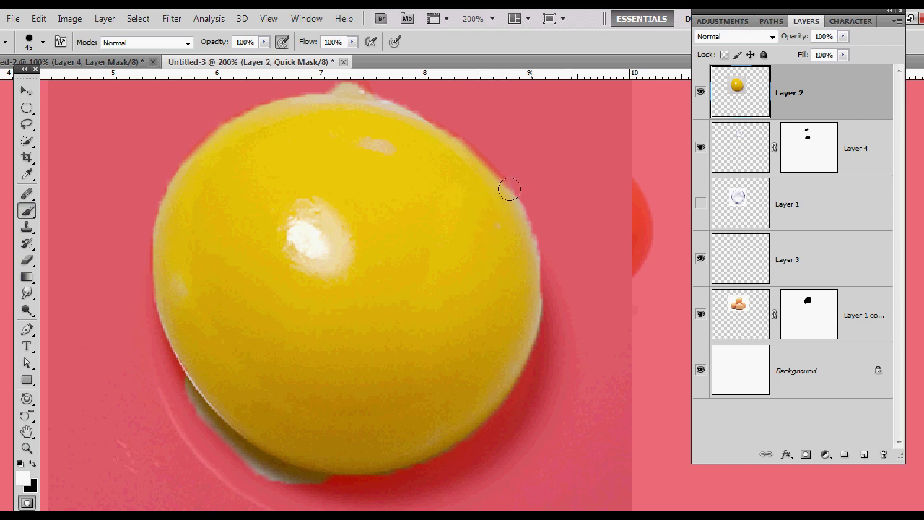
{"action": "scroll", "coordinate": [433, 109], "scroll_direction": "up", "scroll_amount": 3}
{"action": "key", "text": "x"}
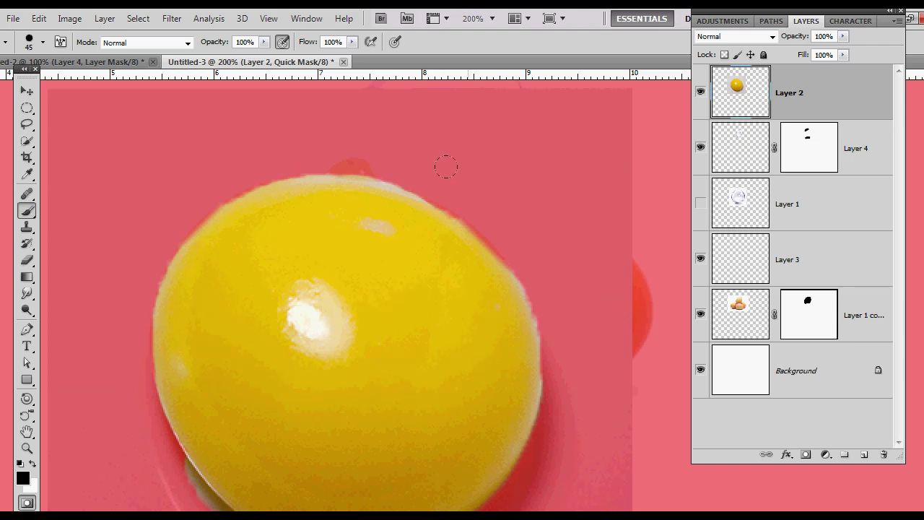
{"action": "scroll", "coordinate": [530, 199], "scroll_direction": "down", "scroll_amount": 3}
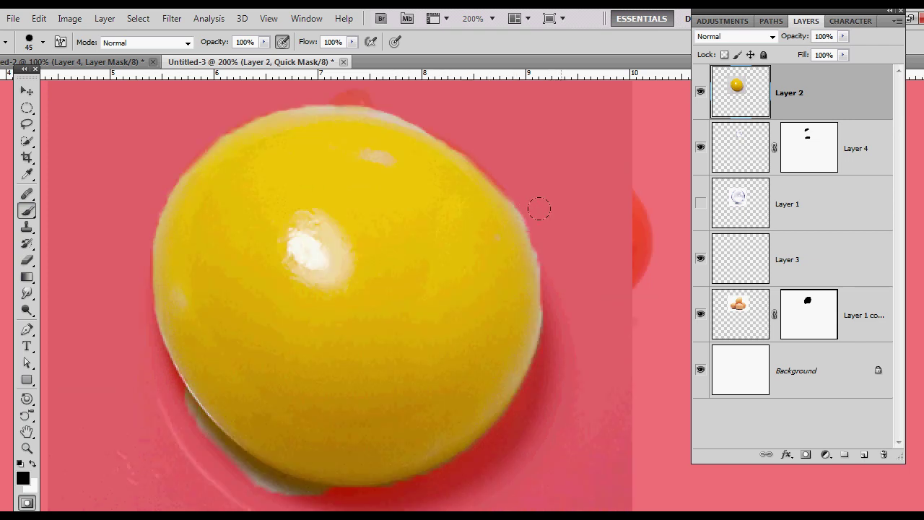
Paint the quick mask black along the yolk's right edge and over the lower-left shadow to exclude the background there.
{"action": "left_click_drag", "start_coordinate": [544, 224], "coordinate": [551, 283]}
{"action": "left_click_drag", "start_coordinate": [517, 196], "coordinate": [511, 213]}
{"action": "scroll", "coordinate": [557, 186], "scroll_direction": "down", "scroll_amount": 3}
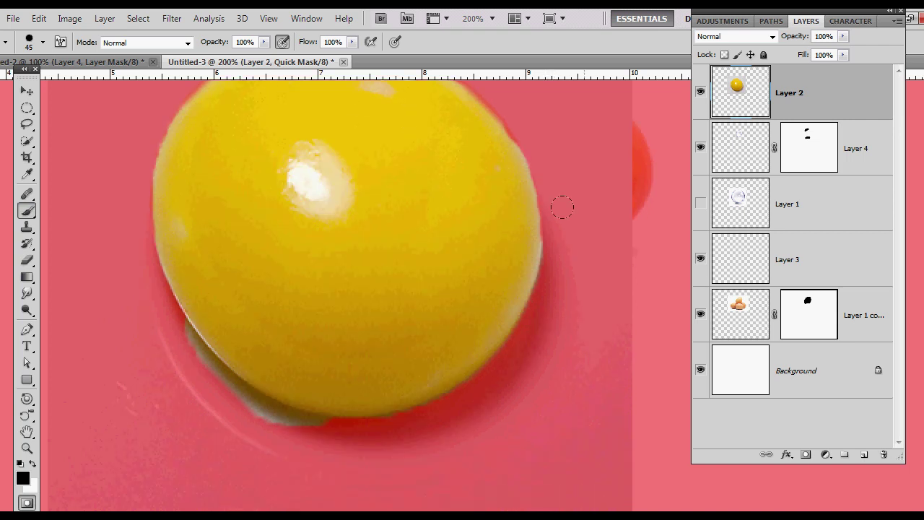
{"action": "mouse_move", "coordinate": [140, 286]}
{"action": "left_mouse_down"}
{"action": "mouse_move", "coordinate": [247, 377]}
{"action": "mouse_move", "coordinate": [207, 364]}
{"action": "mouse_move", "coordinate": [213, 352]}
{"action": "mouse_move", "coordinate": [292, 381]}
{"action": "mouse_move", "coordinate": [247, 383]}
{"action": "left_mouse_up"}
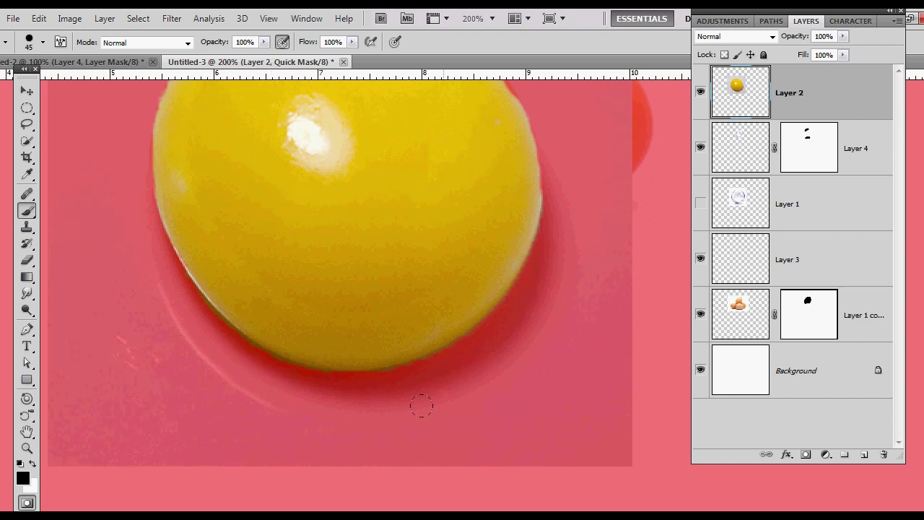
Paint the quick mask white along the yolk's upper-right edge to smooth its outline, and return to the selection.
{"action": "scroll", "coordinate": [480, 375], "scroll_direction": "up", "scroll_amount": 2}
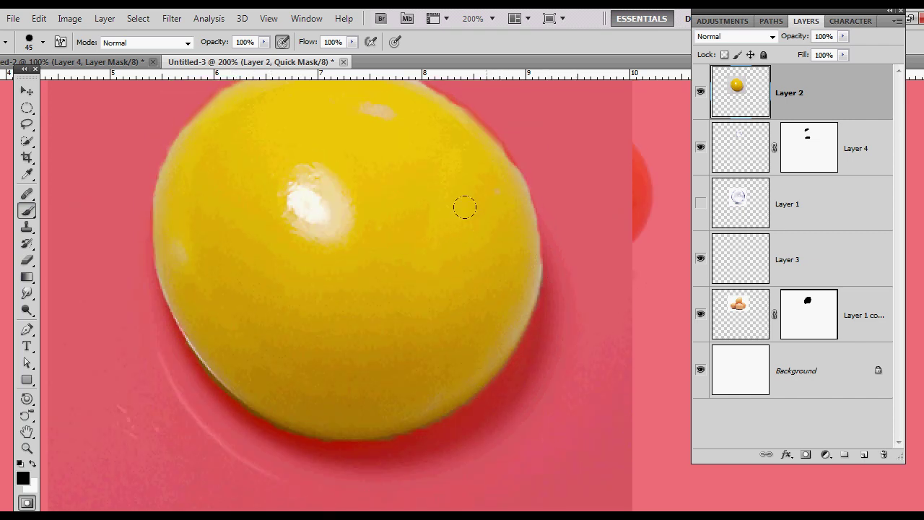
{"action": "key", "text": "x"}
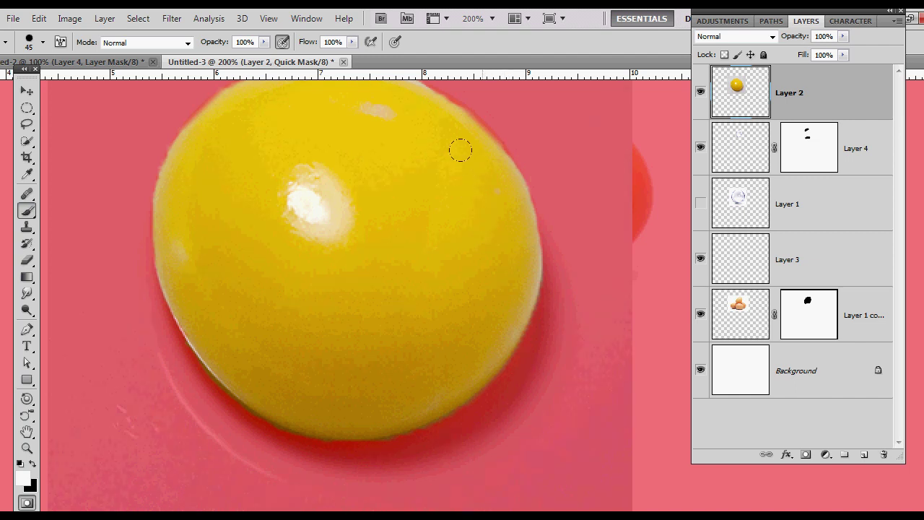
{"action": "scroll", "coordinate": [540, 268], "scroll_direction": "up", "scroll_amount": 3}
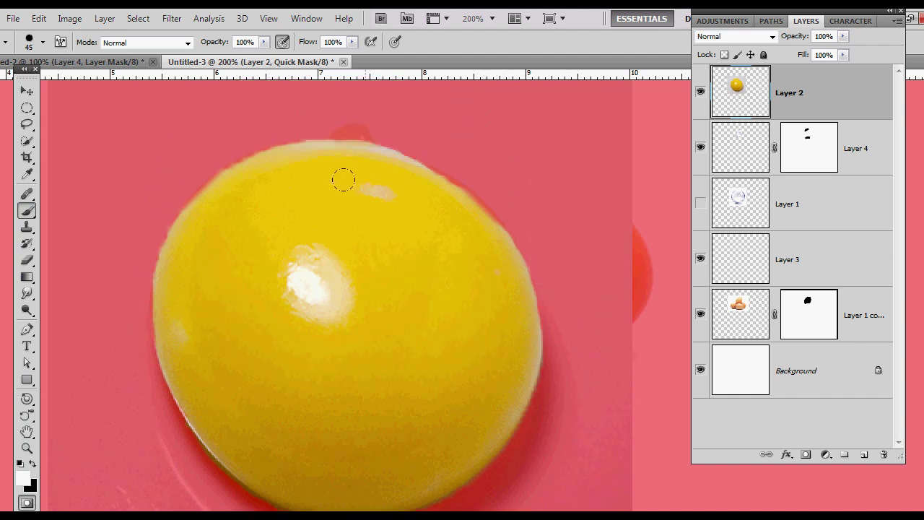
{"action": "key", "text": "q"}
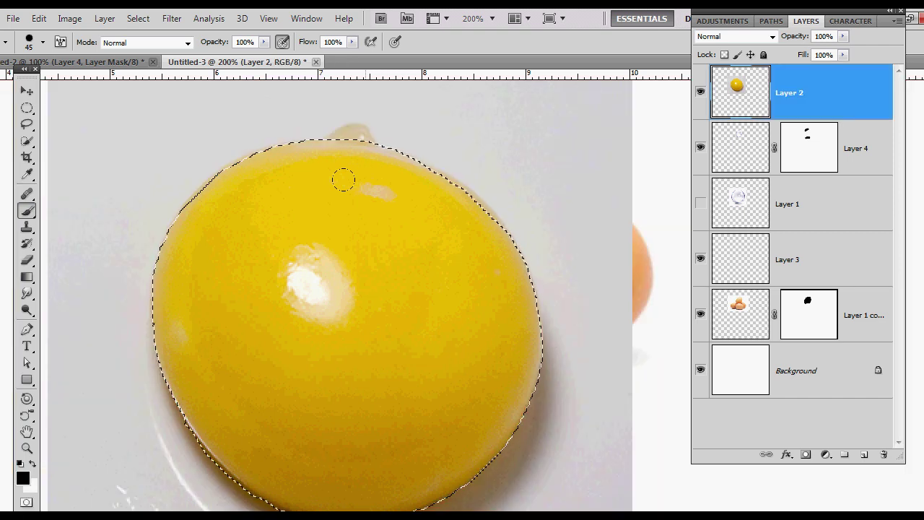
Invert the yolk selection and delete the photo background around the yolk on Layer 2.
{"action": "key", "text": "ctrl+minus"}
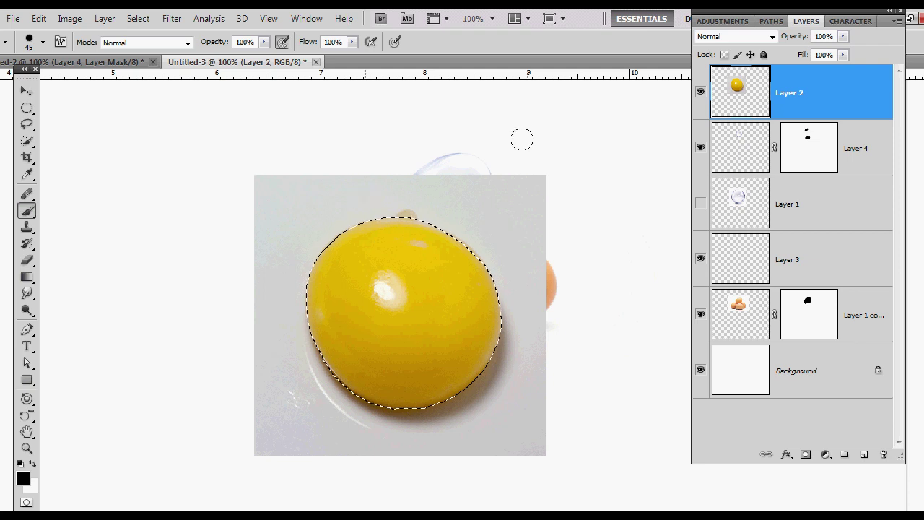
{"action": "scroll", "coordinate": [440, 269], "scroll_direction": "down", "scroll_amount": 2}
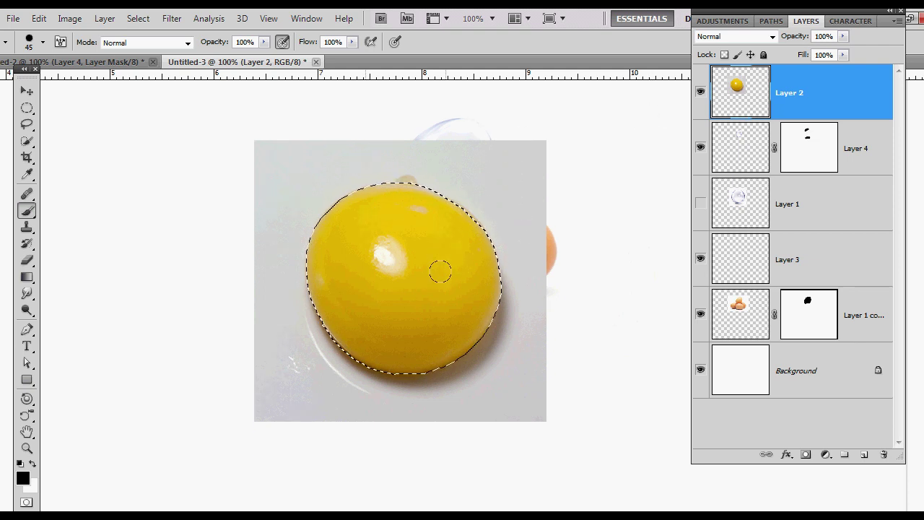
{"action": "key", "text": "v"}
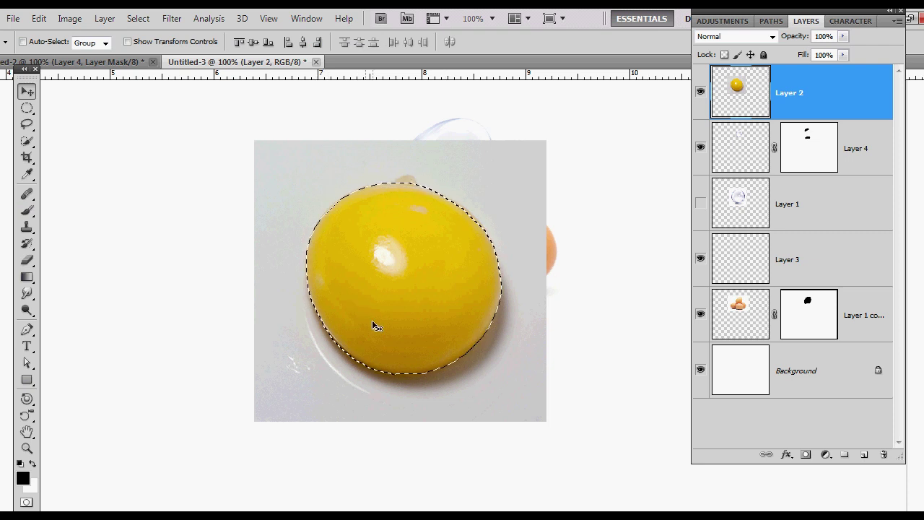
{"action": "scroll", "coordinate": [614, 285], "scroll_direction": "up", "scroll_amount": 3}
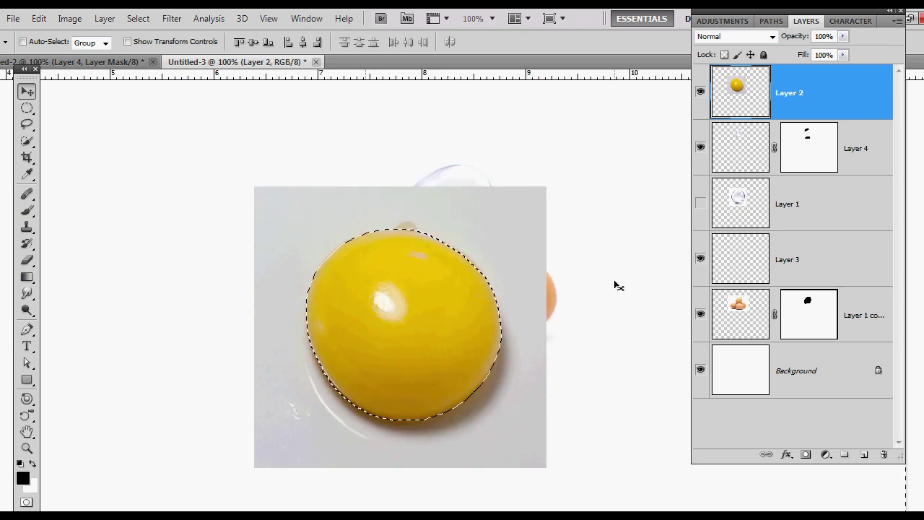
{"action": "scroll", "coordinate": [669, 281], "scroll_direction": "up", "scroll_amount": 3}
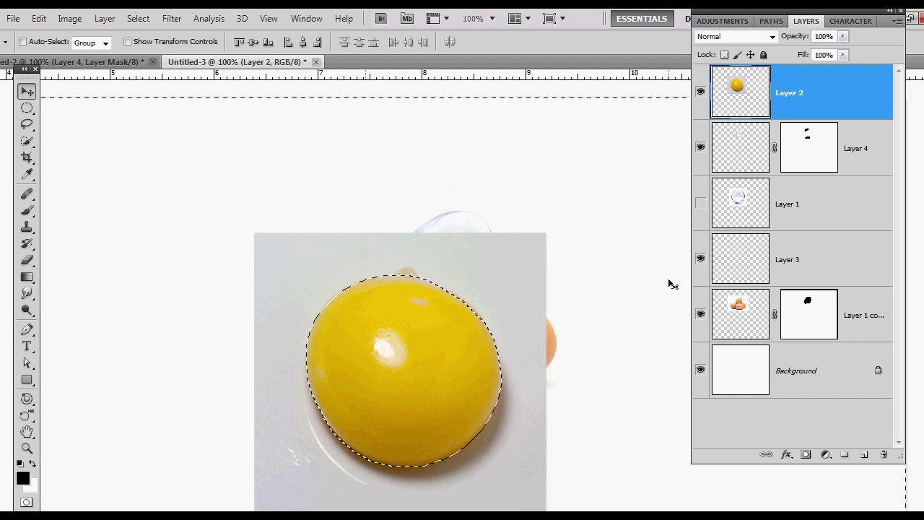
{"action": "key", "text": "ctrl+minus"}
{"action": "key", "text": "ctrl+minus"}
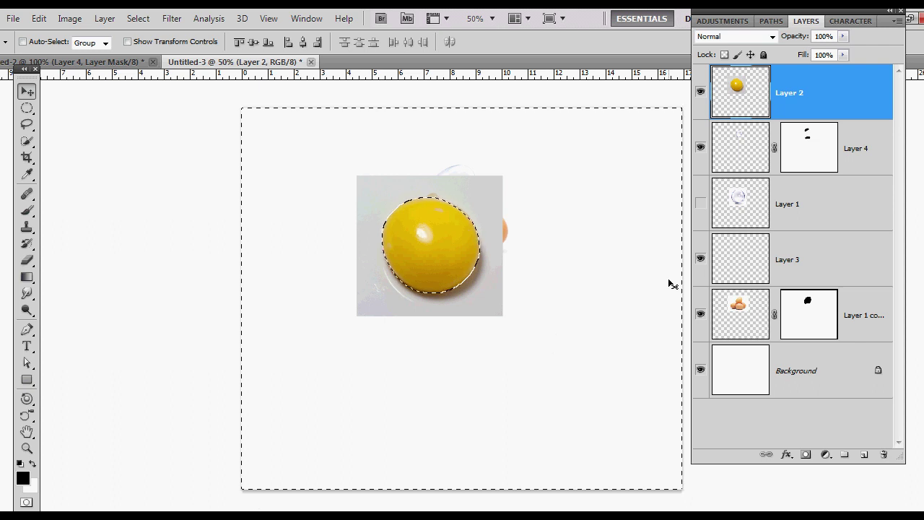
{"action": "key", "text": "Delete"}
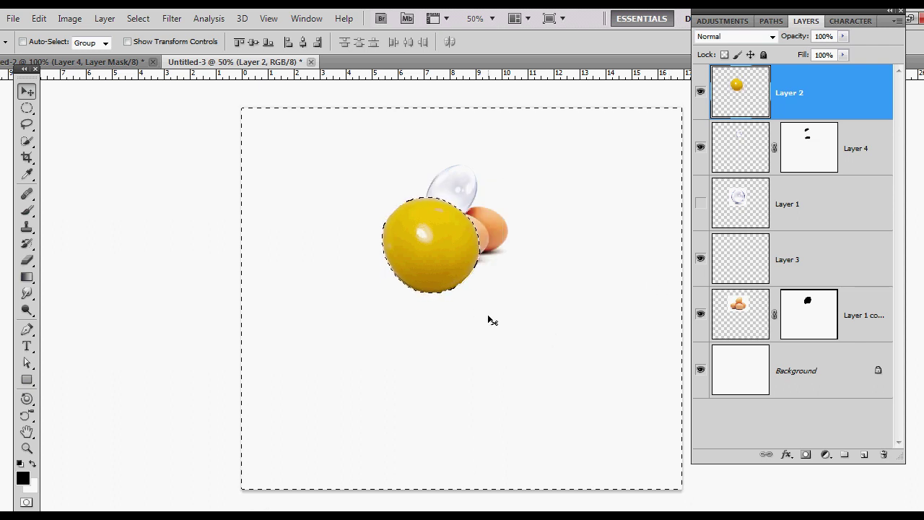
{"action": "key", "text": "ctrl+d"}
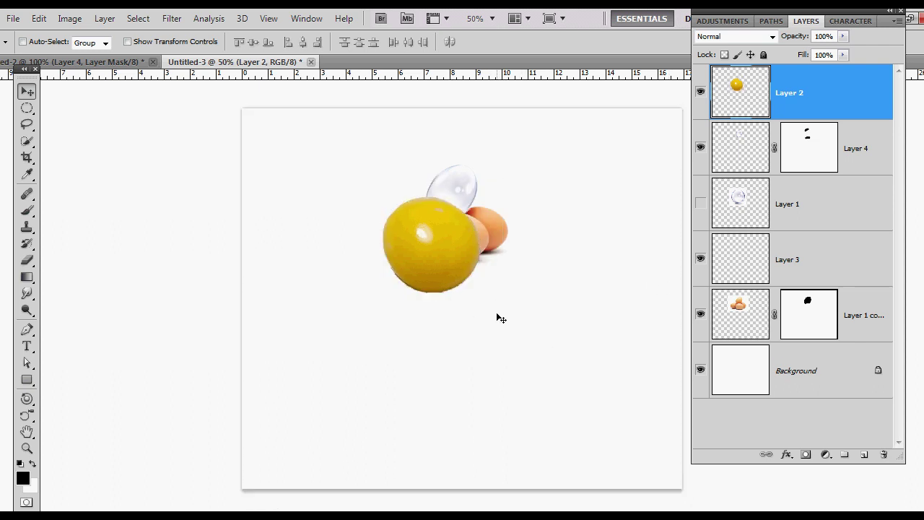
{"action": "left_click_drag", "start_coordinate": [430, 263], "coordinate": [518, 199]}
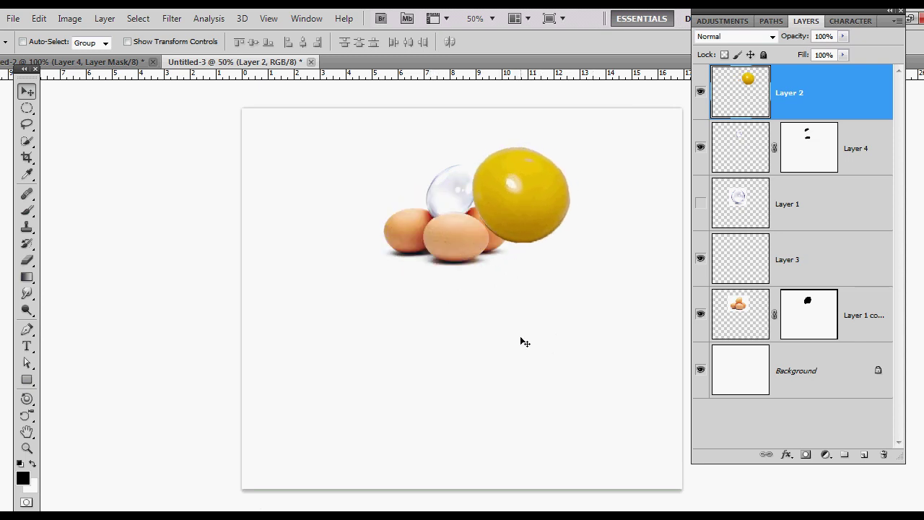
{"action": "key", "text": "ctrl+z"}
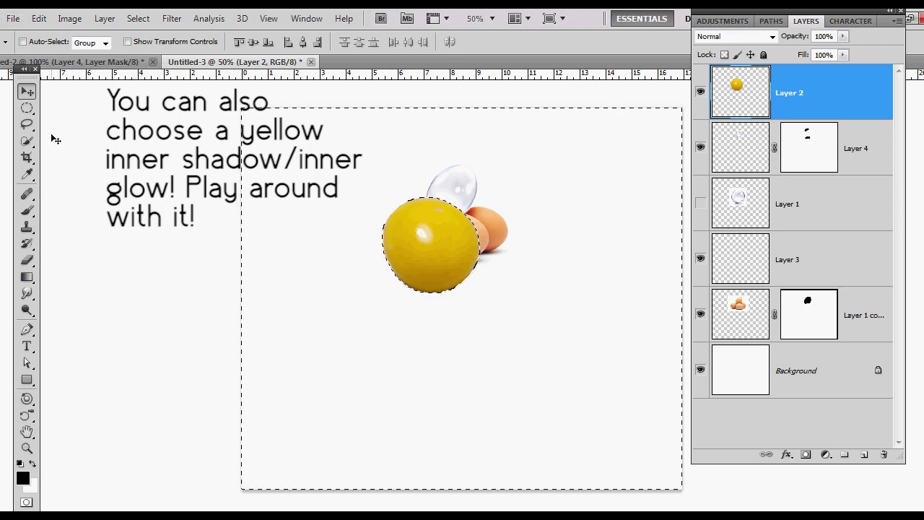
Expand the background selection by 1 pixel, trim the yolk's outer fringe, and deselect.
{"action": "left_click", "coordinate": [171, 20]}
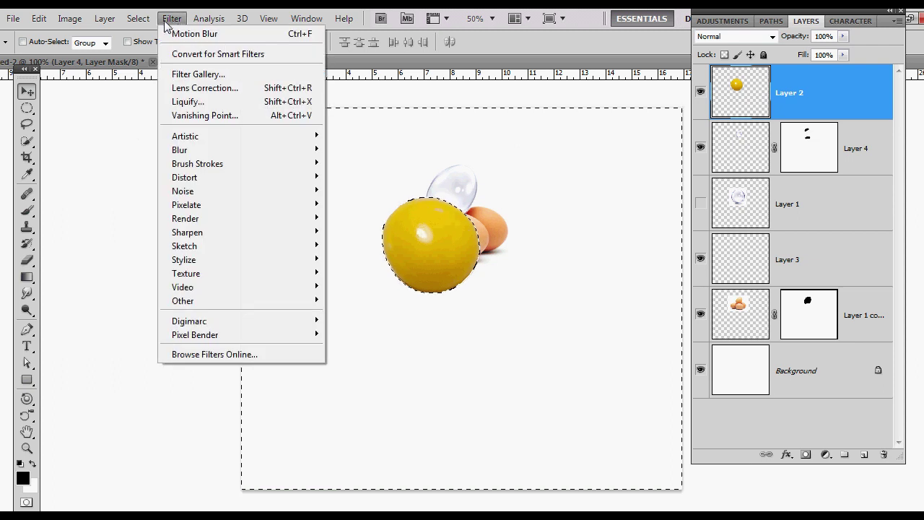
{"action": "left_click", "coordinate": [171, 18]}
{"action": "left_click", "coordinate": [138, 19]}
{"action": "mouse_move", "coordinate": [177, 177]}
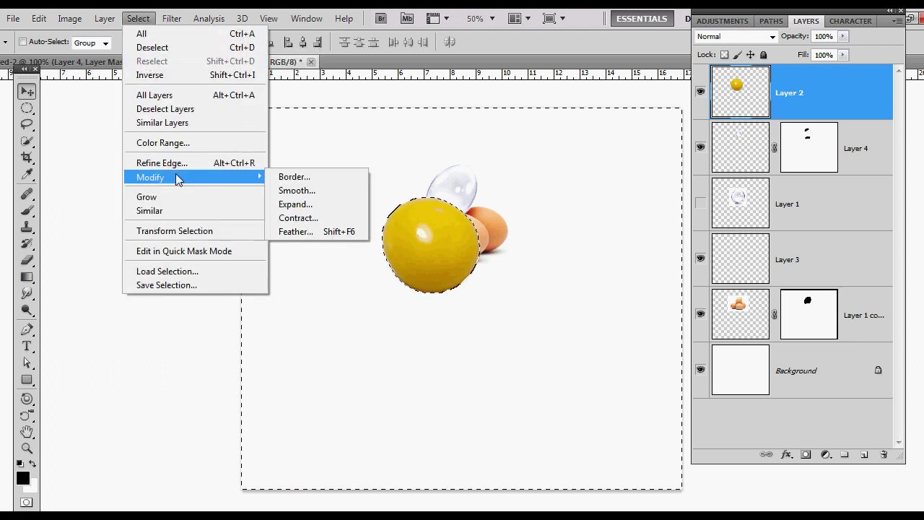
{"action": "left_click", "coordinate": [304, 206]}
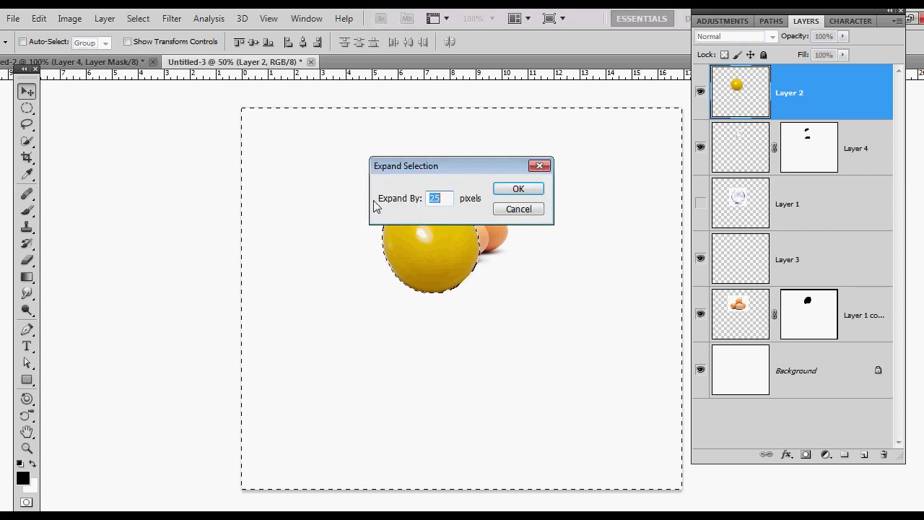
{"action": "type", "text": "1"}
{"action": "key", "text": "Return"}
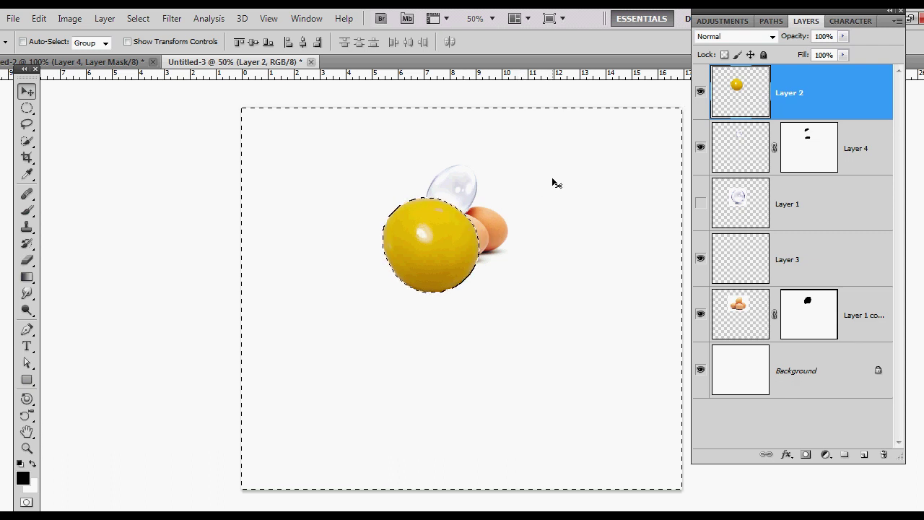
{"action": "key", "text": "ctrl+f"}
{"action": "key", "text": "ctrl+d"}
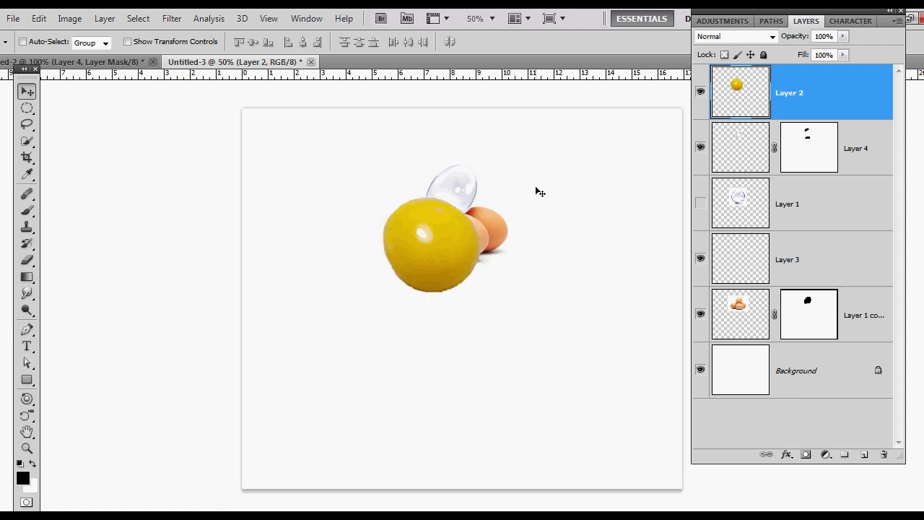
Scale the yolk on Layer 2 to about 30% wide and 28% high, rotate it about 97°, and place it inside the glass egg.
{"action": "key", "text": "ctrl+t"}
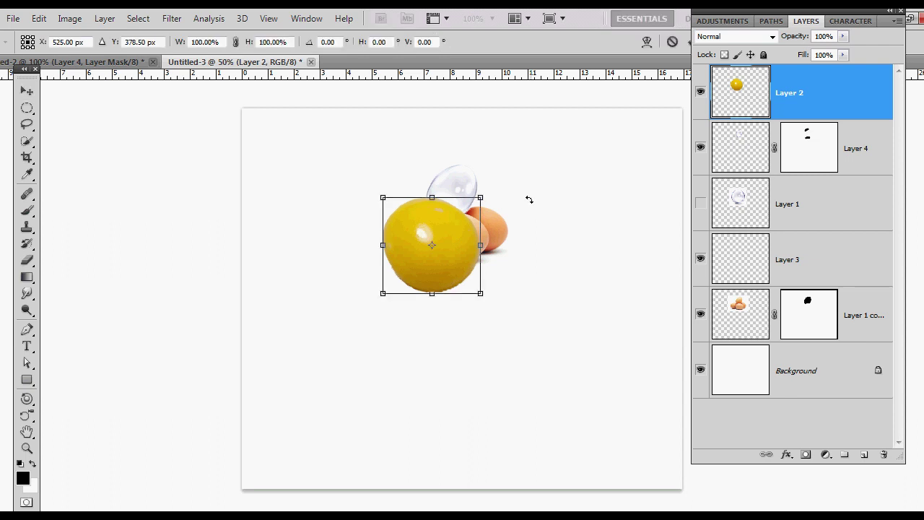
{"action": "left_click_drag", "start_coordinate": [494, 179], "coordinate": [474, 216]}
{"action": "left_click_drag", "start_coordinate": [470, 167], "coordinate": [476, 174]}
{"action": "key", "text": "Left"}
{"action": "key", "text": "Left"}
{"action": "key", "text": "Left"}
{"action": "key", "text": "Left"}
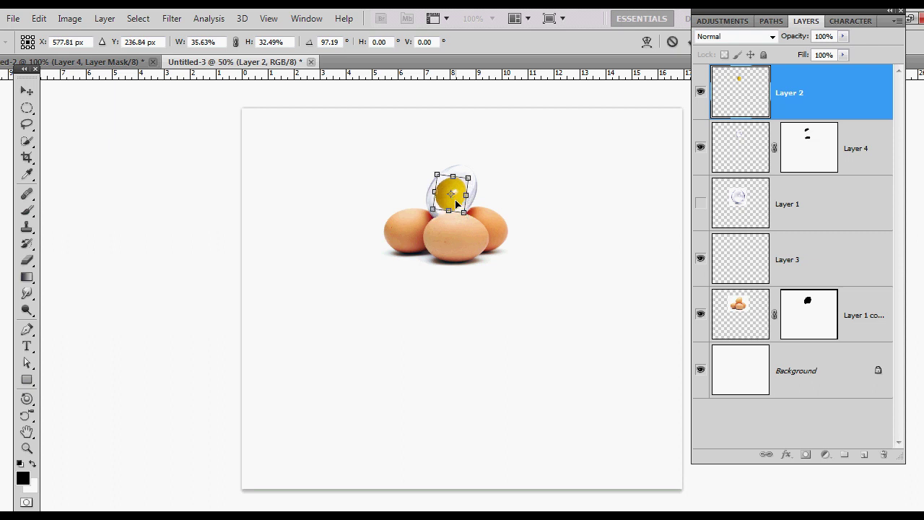
{"action": "key", "text": "shift+Up"}
{"action": "key", "text": "Up"}
{"action": "key", "text": "Up"}
{"action": "left_click_drag", "start_coordinate": [462, 212], "coordinate": [456, 205]}
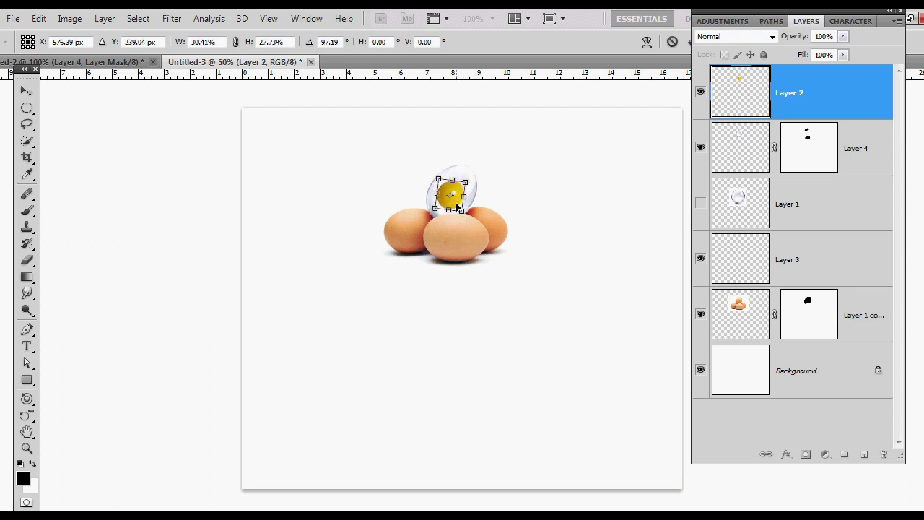
Refine the yolk's shape to about 27.2% wide and 26.5% high inside the glass egg, and apply the transform.
{"action": "key", "text": "ctrl+plus"}
{"action": "key", "text": "ctrl+plus"}
{"action": "key", "text": "ctrl+plus"}
{"action": "scroll", "coordinate": [457, 205], "scroll_direction": "up", "scroll_amount": 3}
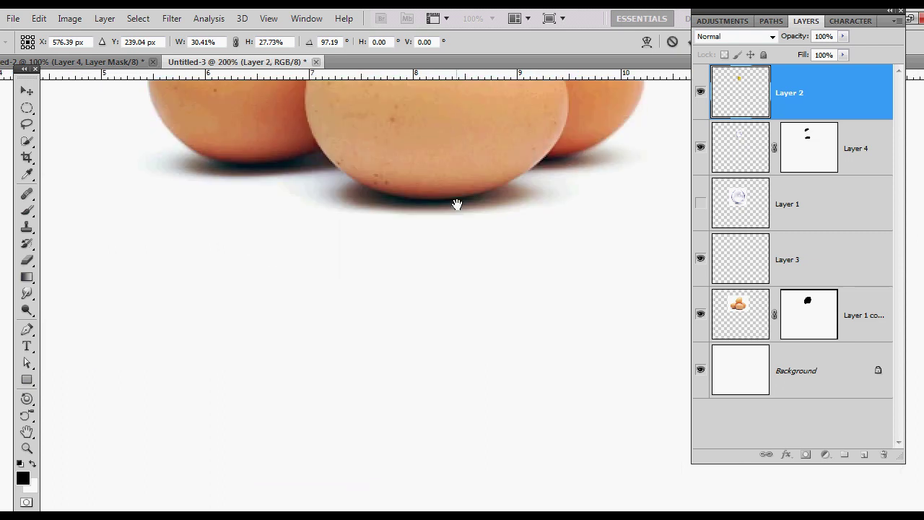
{"action": "scroll", "coordinate": [455, 217], "scroll_direction": "up", "scroll_amount": 4}
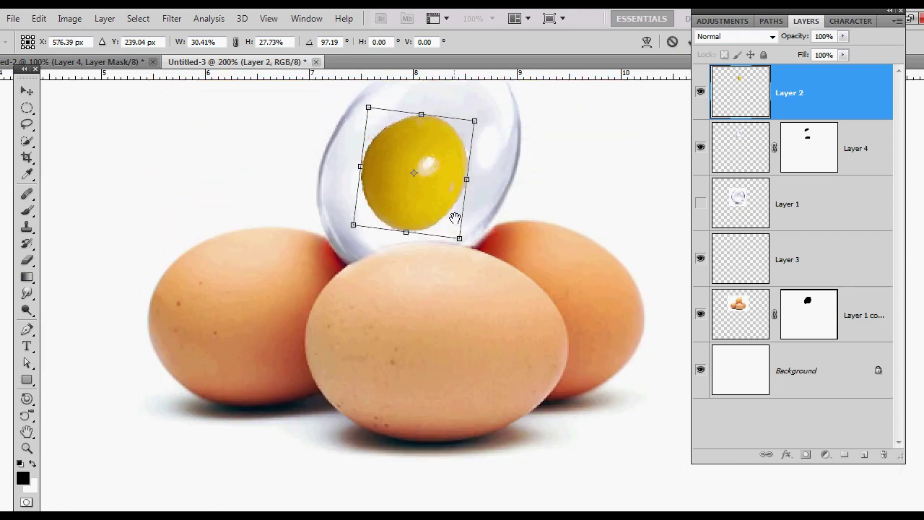
{"action": "scroll", "coordinate": [501, 227], "scroll_direction": "up", "scroll_amount": 1}
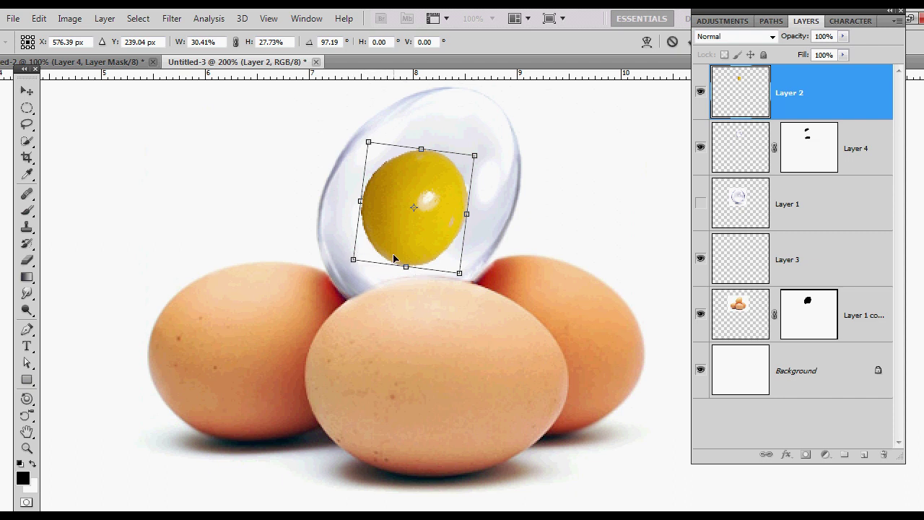
{"action": "left_click_drag", "start_coordinate": [355, 260], "coordinate": [358, 258]}
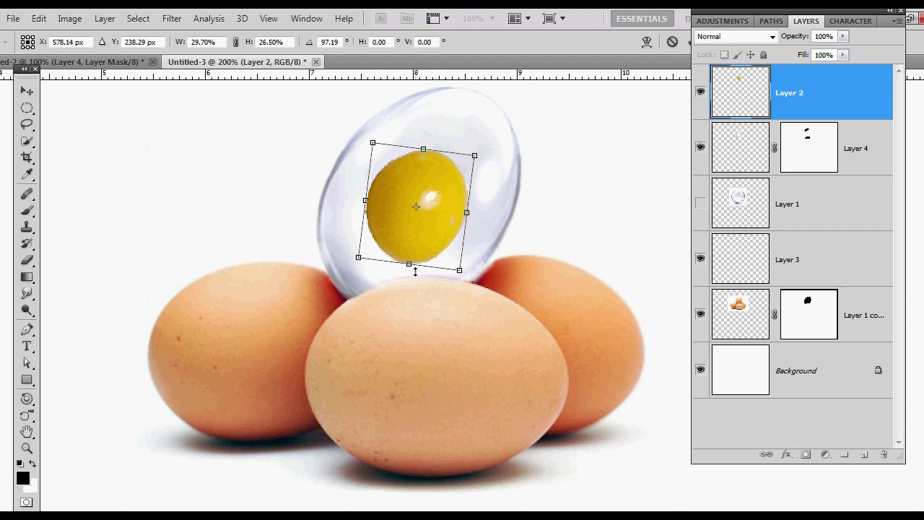
{"action": "left_click_drag", "start_coordinate": [410, 265], "coordinate": [429, 239]}
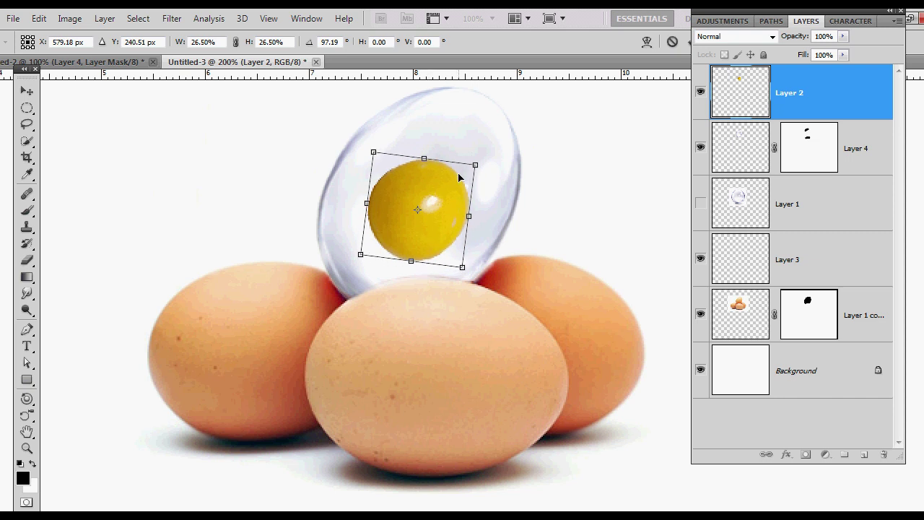
{"action": "left_click_drag", "start_coordinate": [440, 159], "coordinate": [440, 156]}
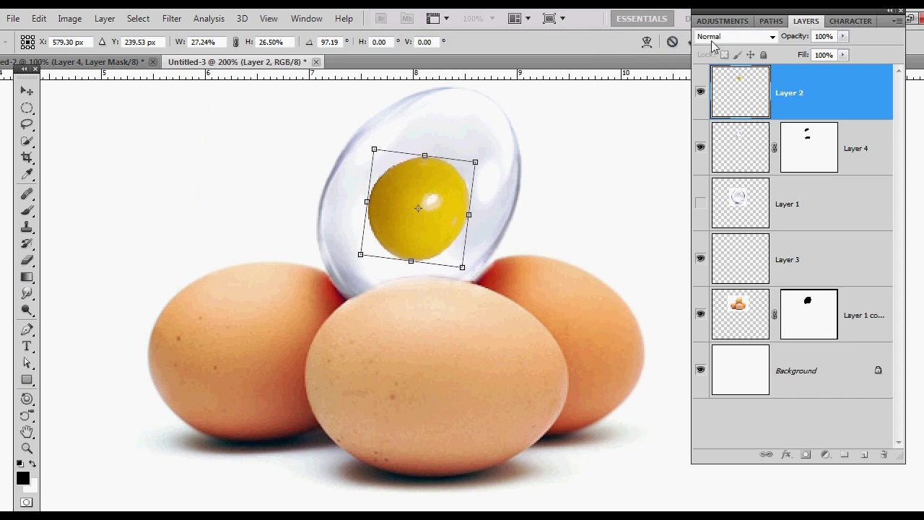
{"action": "left_click", "coordinate": [687, 42]}
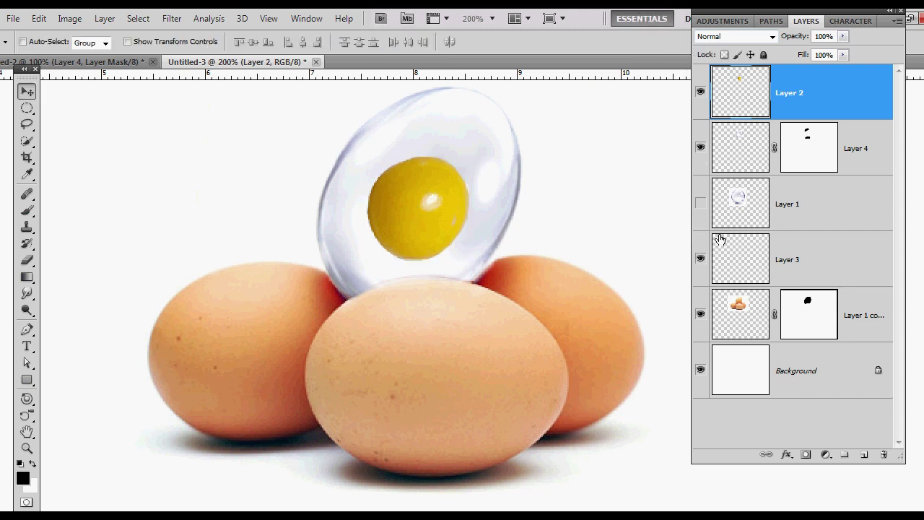
Try the Multiply blend mode on Layer 2 and return it to Normal.
{"action": "left_click", "coordinate": [771, 37]}
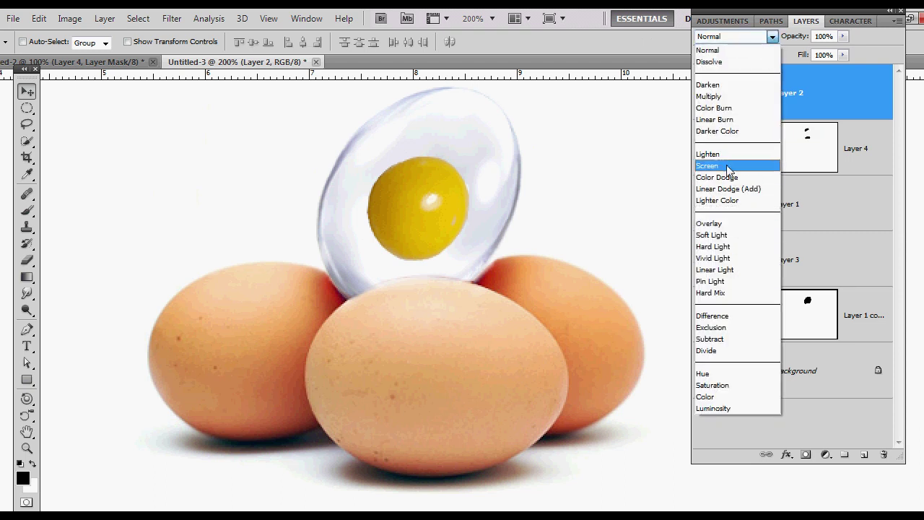
{"action": "left_click", "coordinate": [720, 97]}
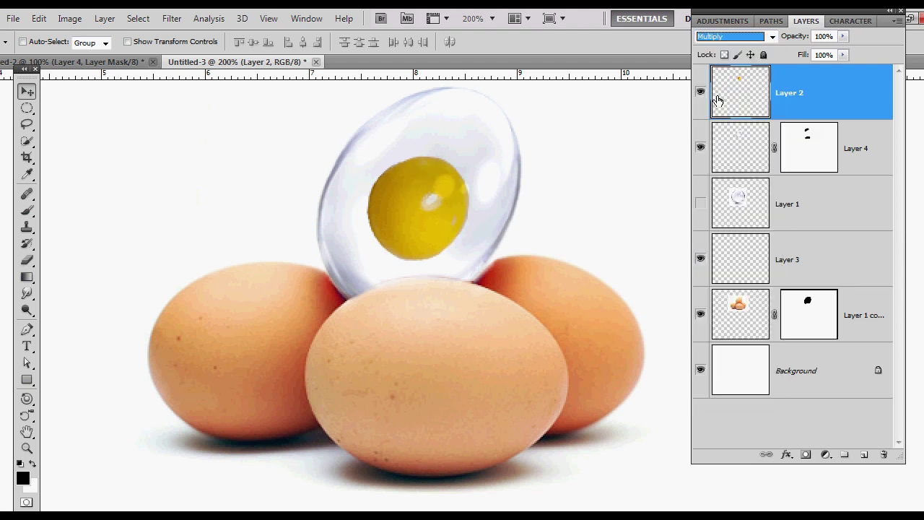
{"action": "key", "text": "Up"}
{"action": "key", "text": "Up"}
{"action": "key", "text": "Up"}
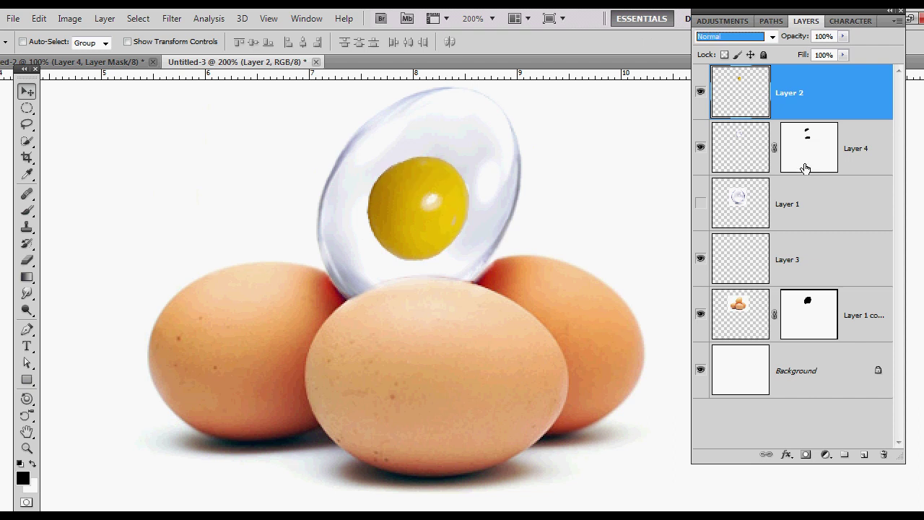
Blend Layer 2 in Multiply mode at 69% opacity, and shift the yolk slightly left and down within the glass egg.
{"action": "left_click", "coordinate": [771, 36]}
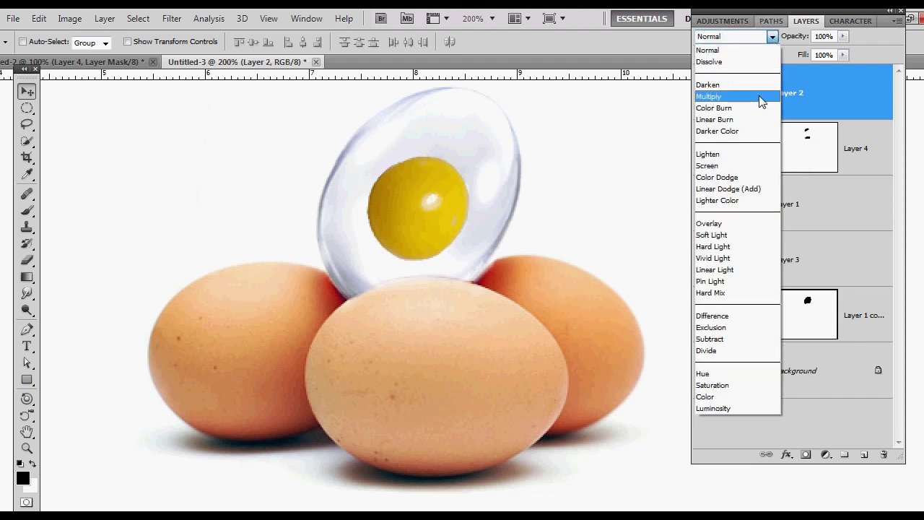
{"action": "left_click", "coordinate": [761, 101]}
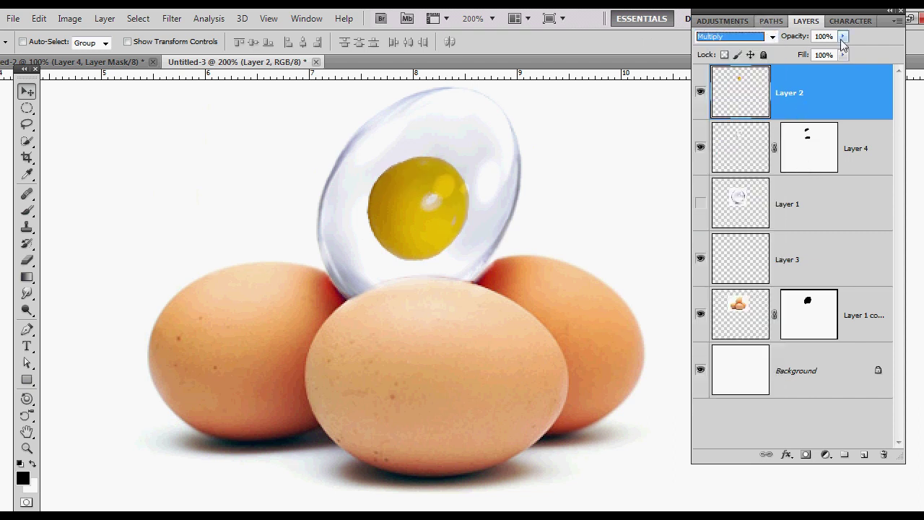
{"action": "left_click_drag", "start_coordinate": [788, 41], "coordinate": [784, 37]}
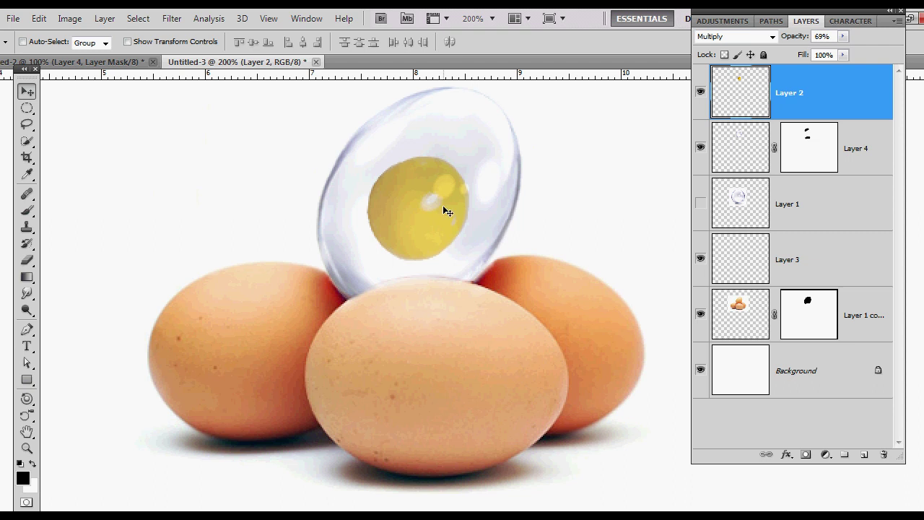
{"action": "left_click_drag", "start_coordinate": [443, 206], "coordinate": [434, 209]}
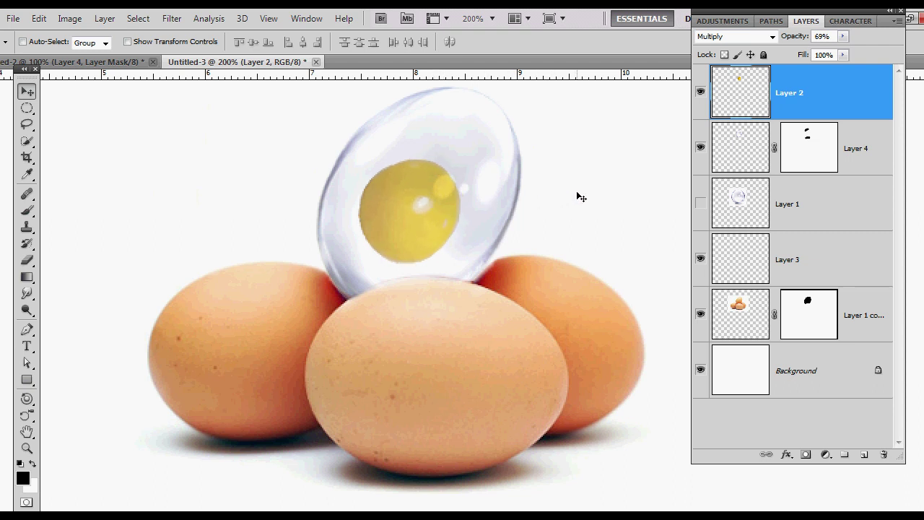
Compare the yolk and glass shell with the earlier composite in Untitled-2, and return to Untitled-3.
{"action": "key", "text": "ctrl+minus"}
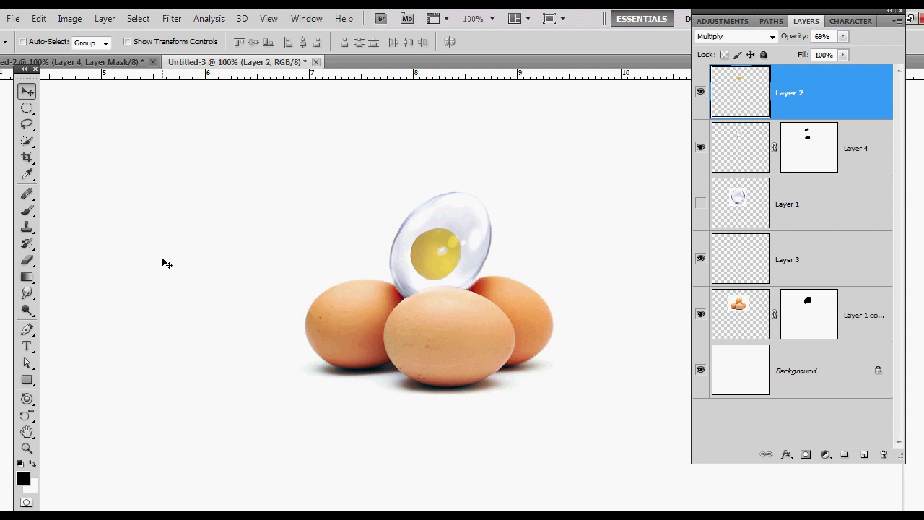
{"action": "left_click", "coordinate": [80, 63]}
{"action": "key", "text": "ctrl+plus"}
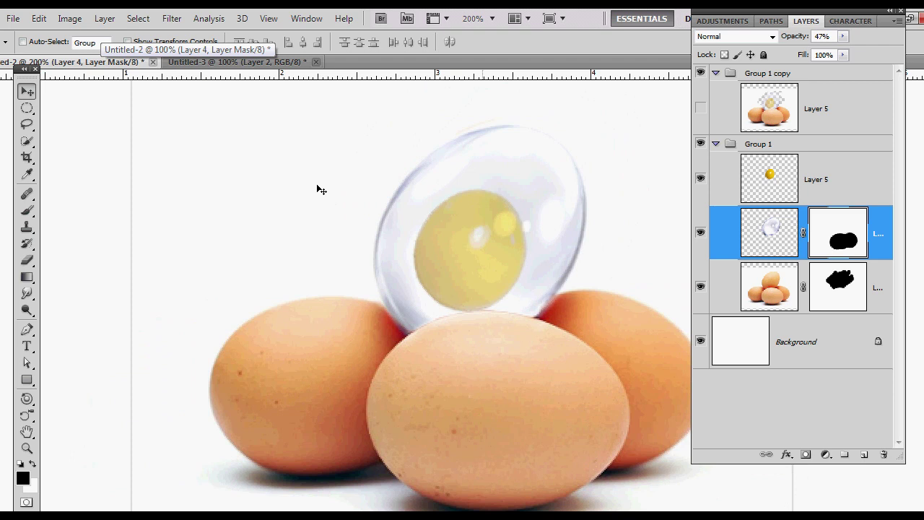
{"action": "left_click", "coordinate": [261, 65]}
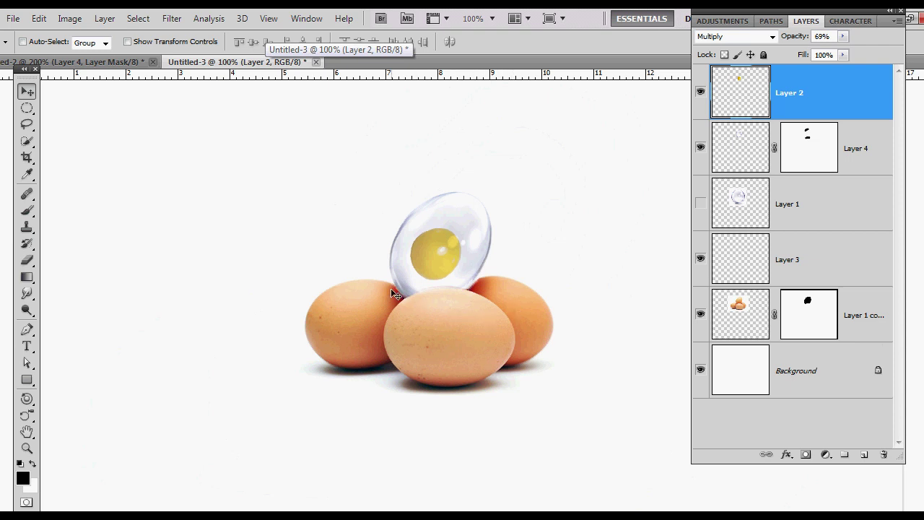
Lighten the dark red area between the left egg and the glass shell with the Dodge tool, targeting Layer 1 copy 2.
{"action": "left_click", "coordinate": [28, 296]}
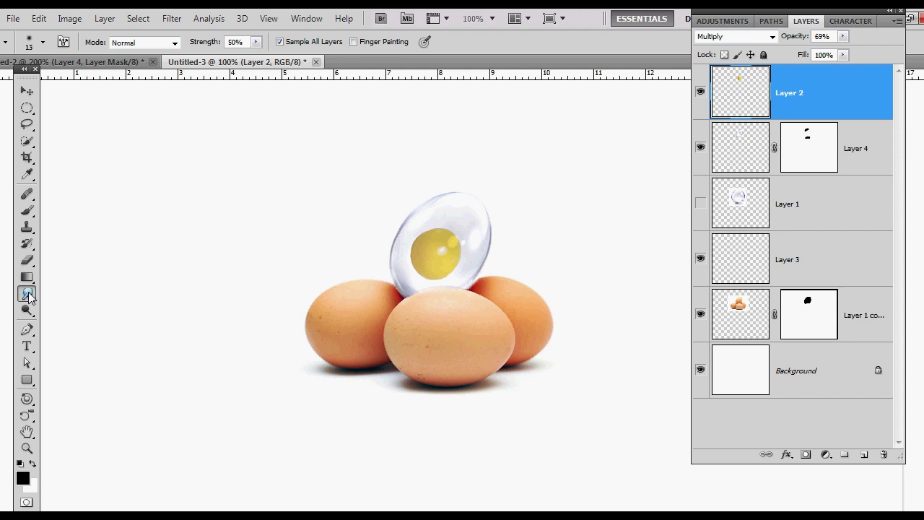
{"action": "left_click", "coordinate": [28, 295]}
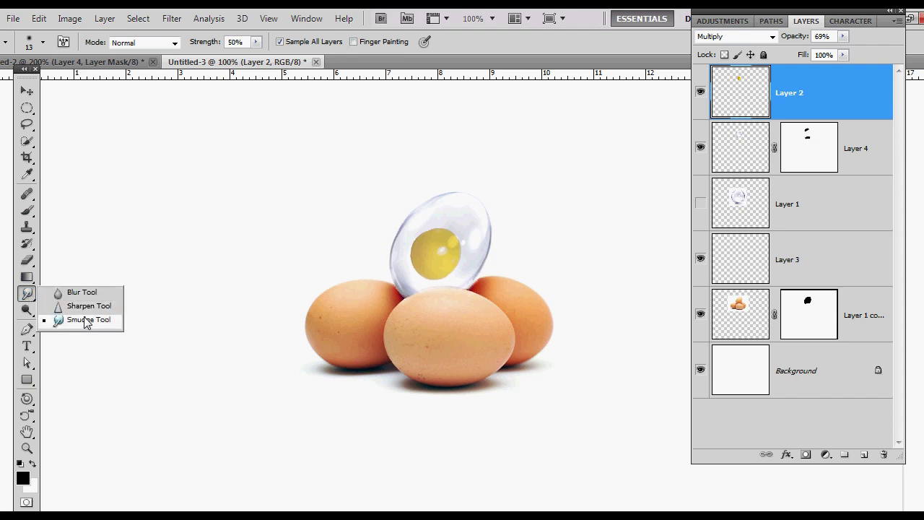
{"action": "left_click", "coordinate": [27, 298]}
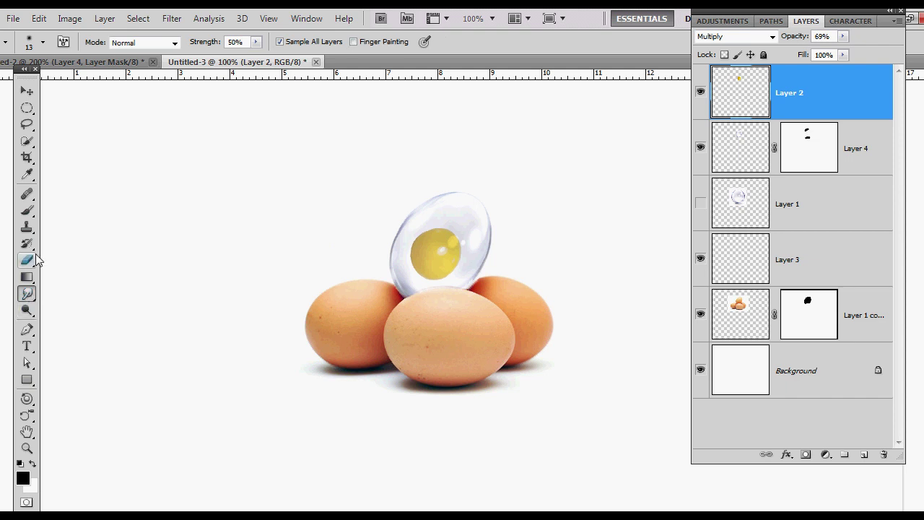
{"action": "left_click", "coordinate": [26, 311]}
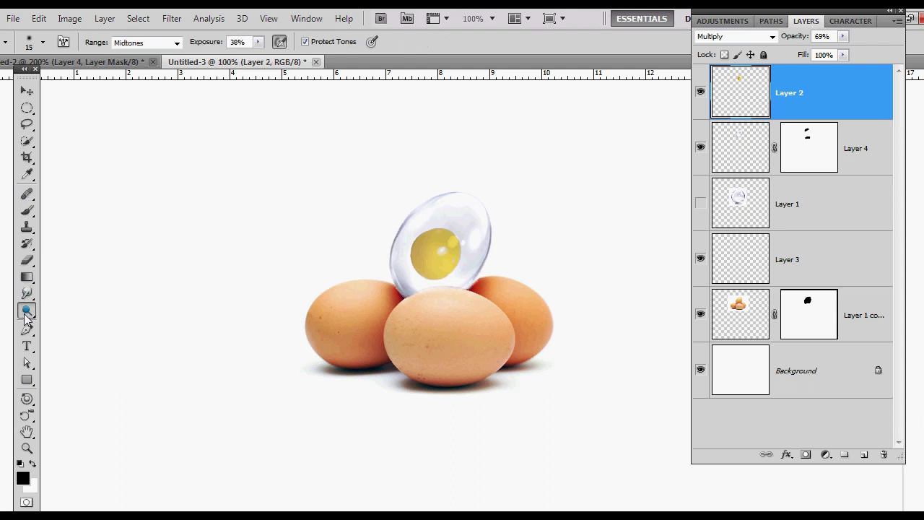
{"action": "left_click", "coordinate": [27, 312]}
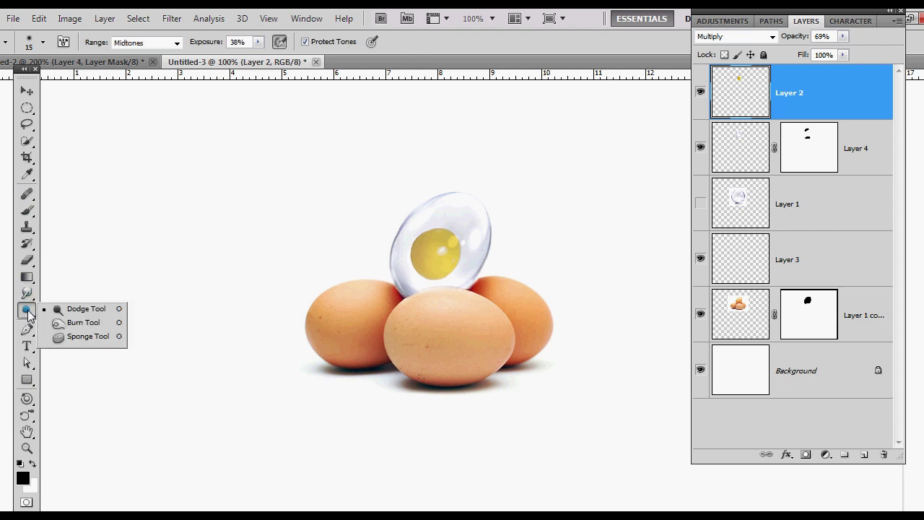
{"action": "left_click", "coordinate": [80, 309]}
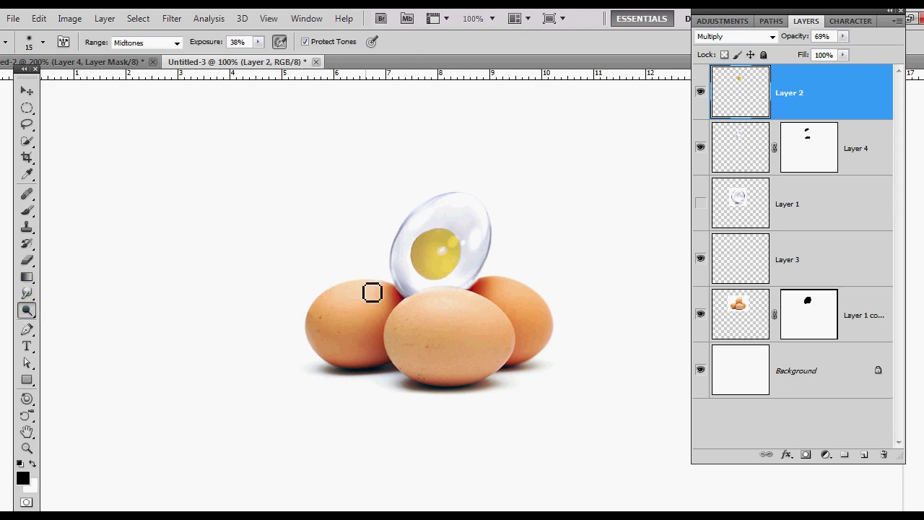
{"action": "left_click_drag", "start_coordinate": [392, 294], "coordinate": [396, 296]}
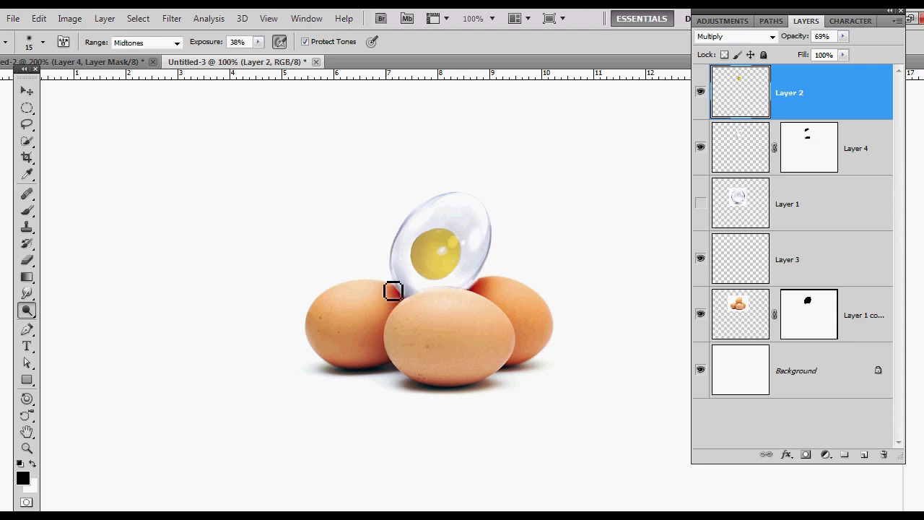
{"action": "left_click", "coordinate": [764, 334]}
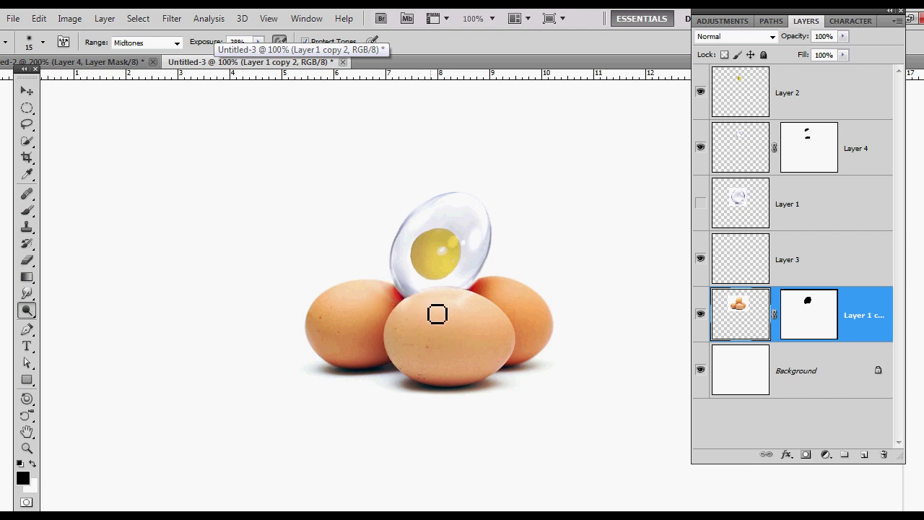
Review the whole composite in Untitled-2 at 100% zoom.
{"action": "scroll", "coordinate": [546, 305], "scroll_direction": "up", "scroll_amount": 3}
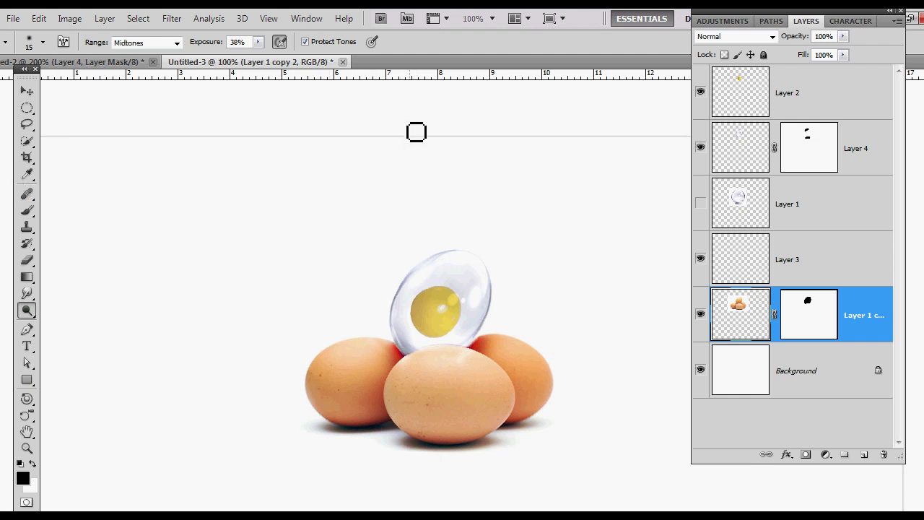
{"action": "left_click", "coordinate": [83, 63]}
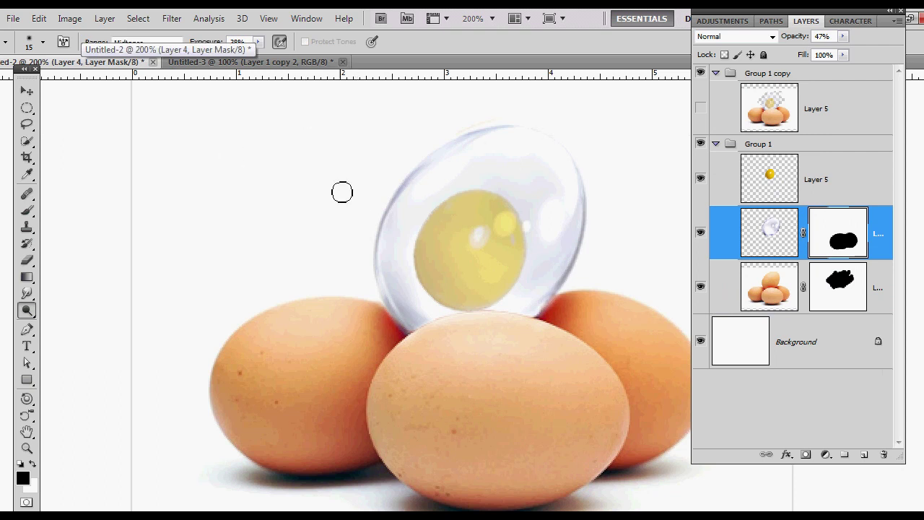
{"action": "key", "text": "ctrl+minus"}
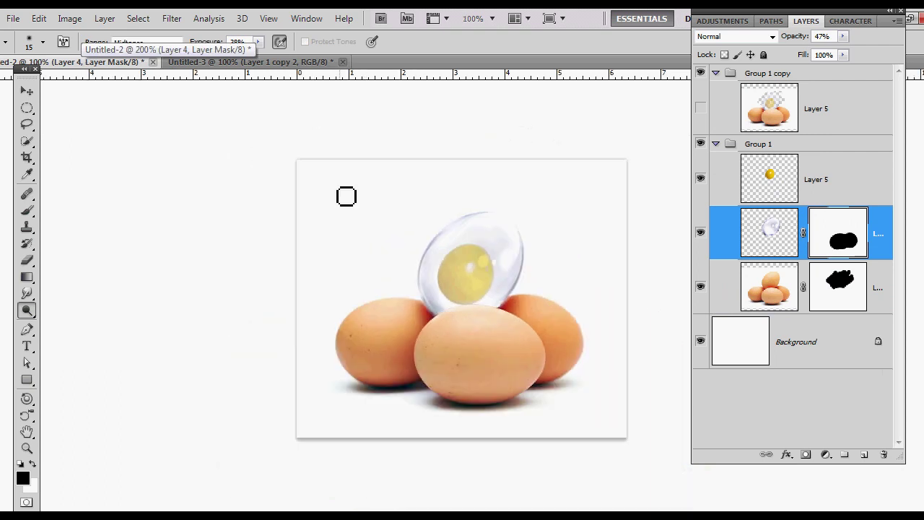